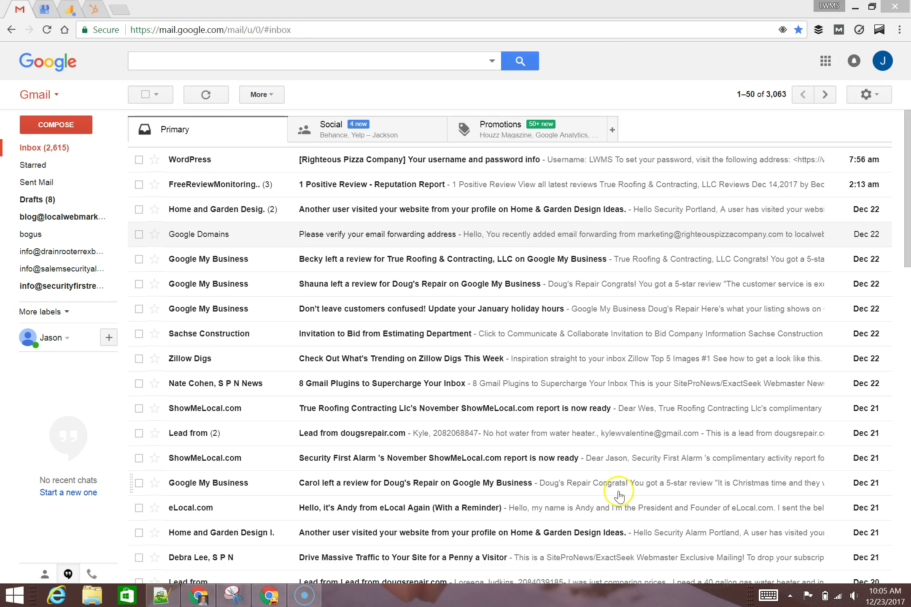
- Review the mail server settings in the Notepad++ notes and start adding a mail account in Gmail's Accounts and Import settings
left_click(161, 595)
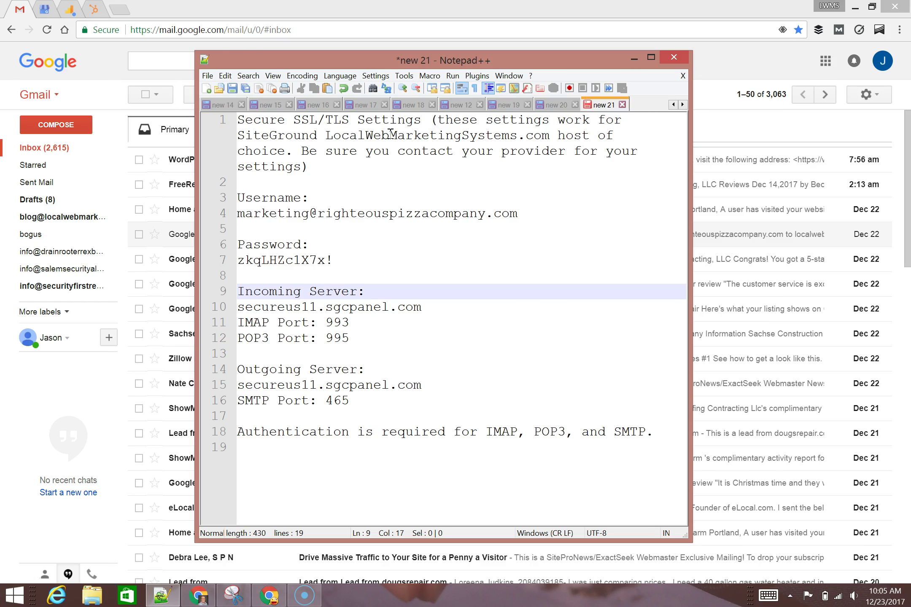
left_click(459, 12)
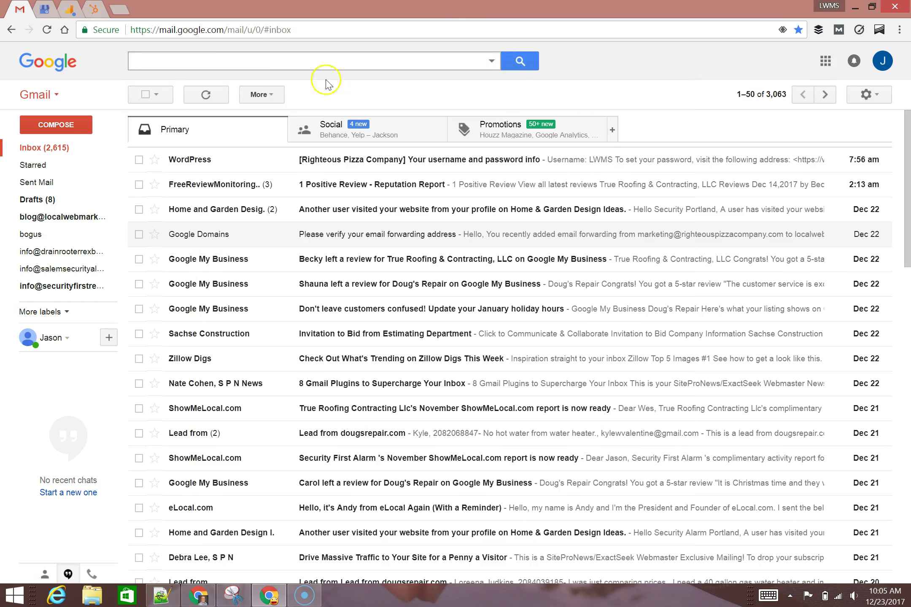
left_click(877, 100)
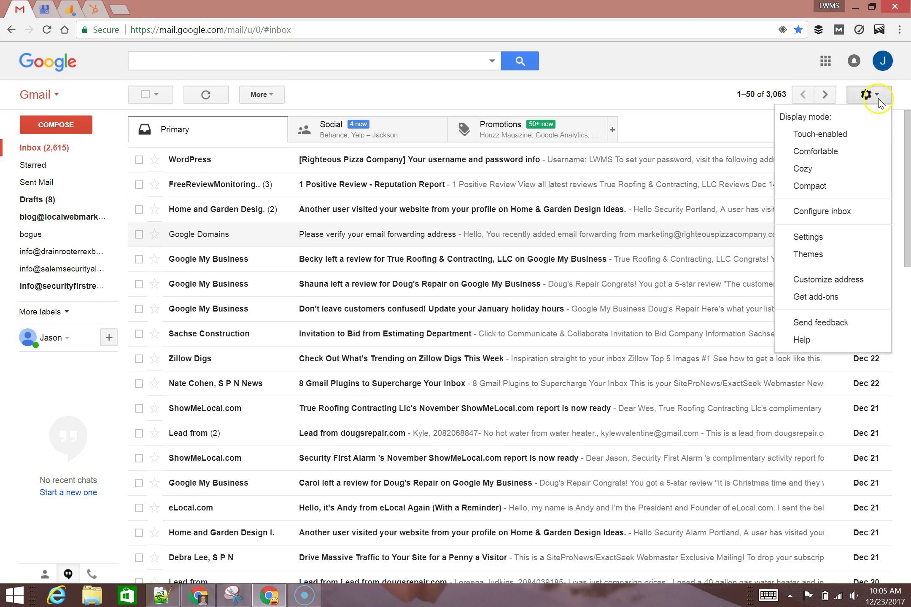
left_click(831, 234)
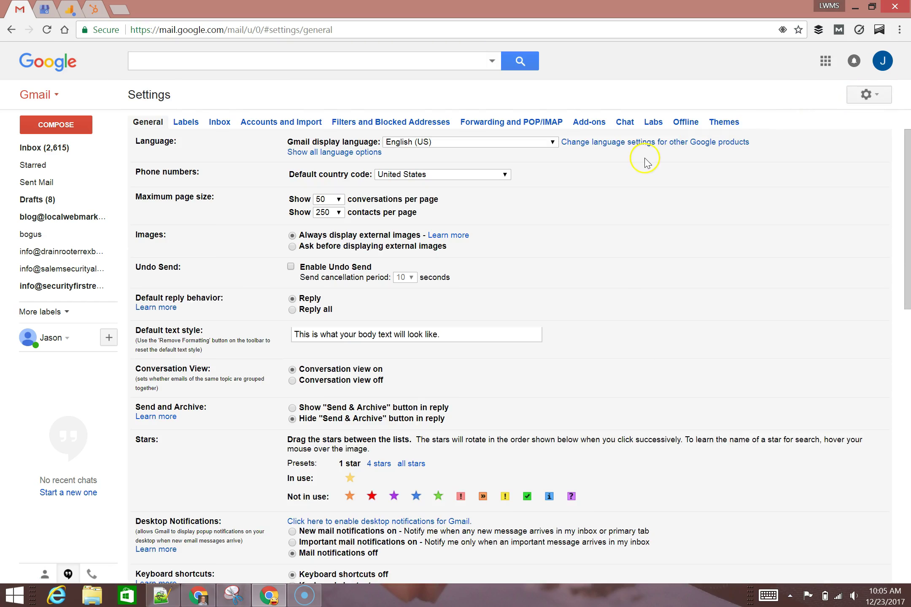
left_click(296, 122)
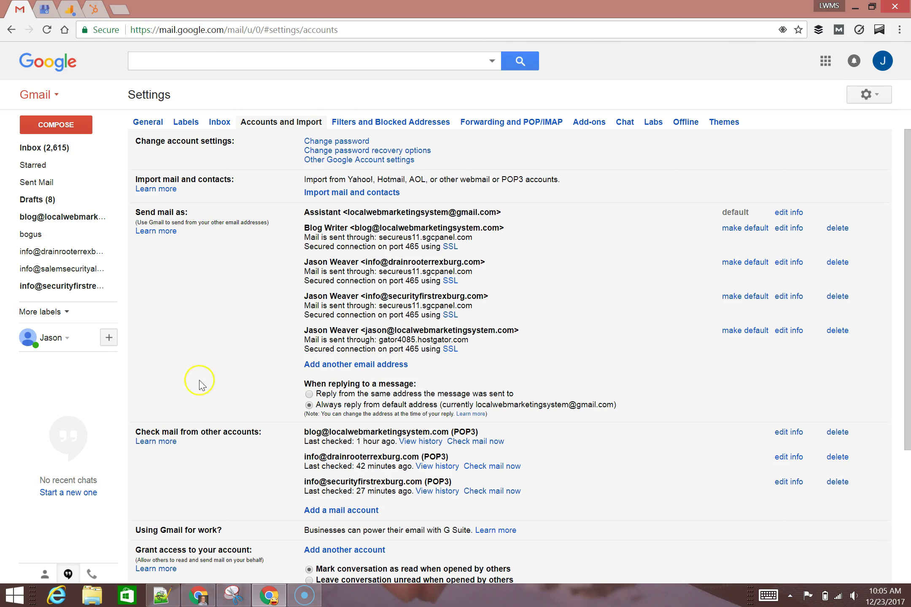
scroll(260, 430, "down", 3)
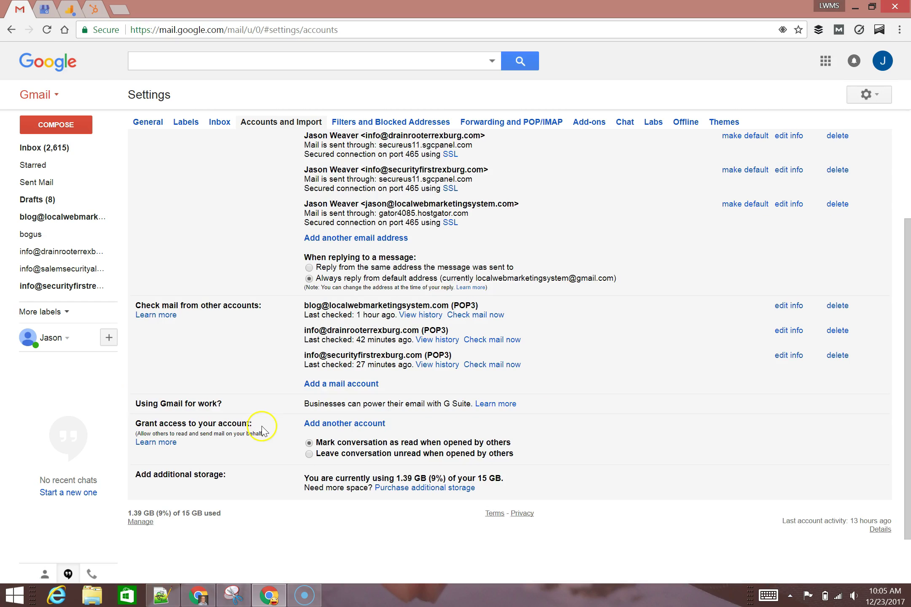
left_click(370, 388)
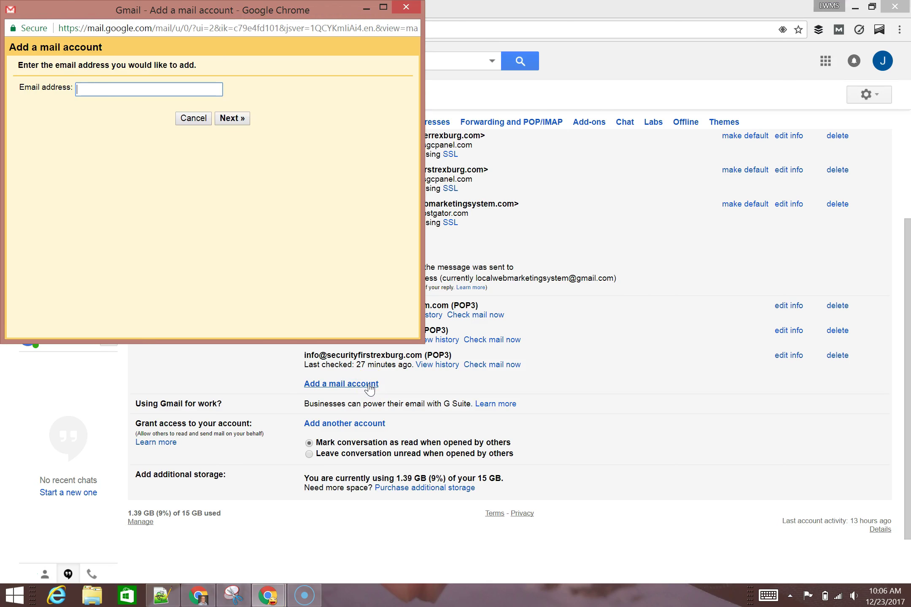
- Copy the email address from the Notepad++ notes into the new mail account and continue with importing emails over POP3
left_click(162, 595)
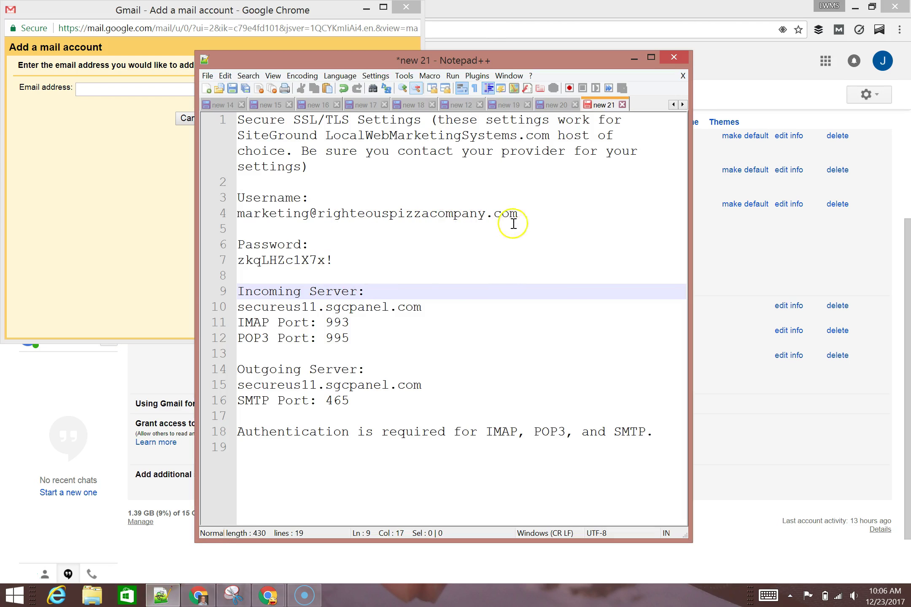
left_click_drag(552, 214, 201, 225)
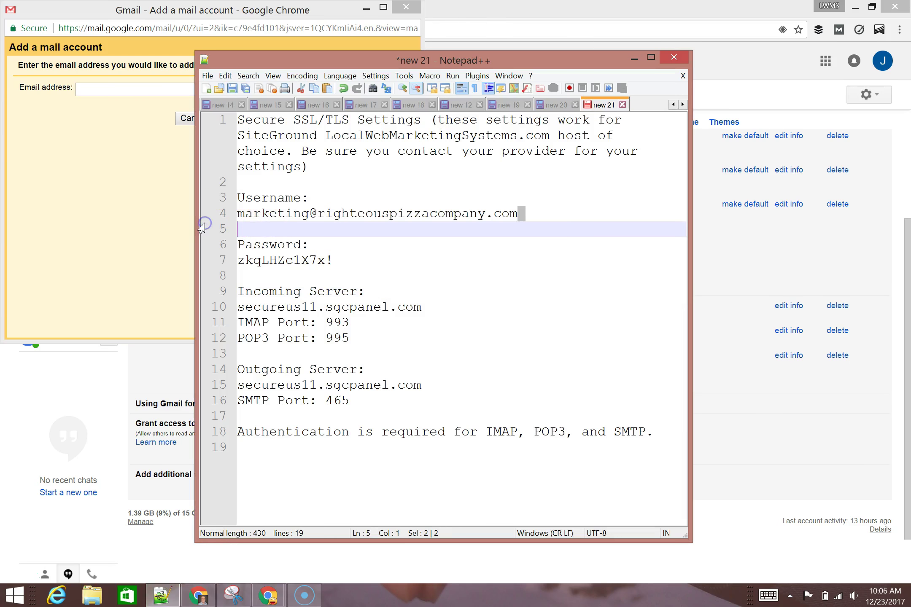
left_click(566, 252)
left_click_drag(539, 213, 220, 215)
key("ctrl+c")
left_click(131, 89)
key("ctrl+v")
left_click(228, 117)
left_click(243, 122)
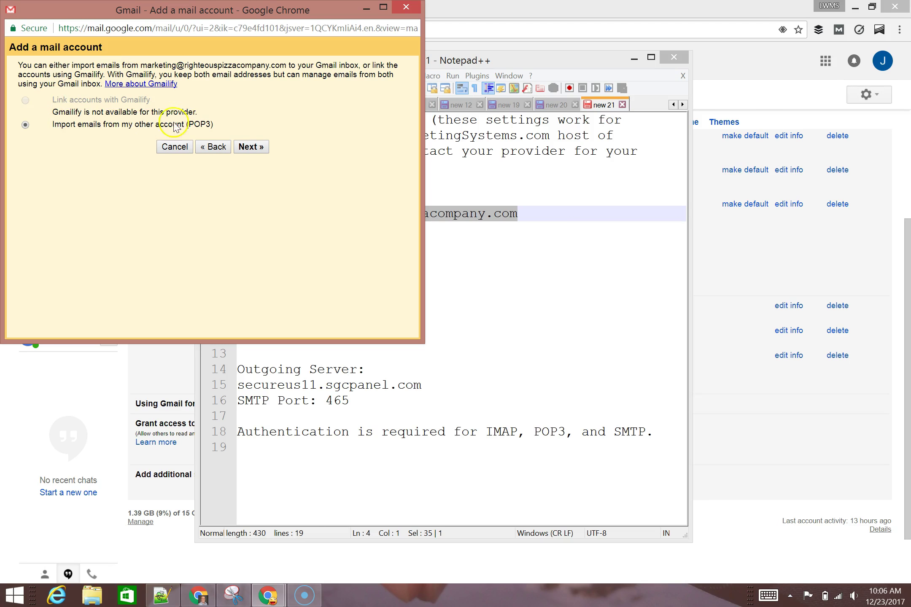
left_click(257, 149)
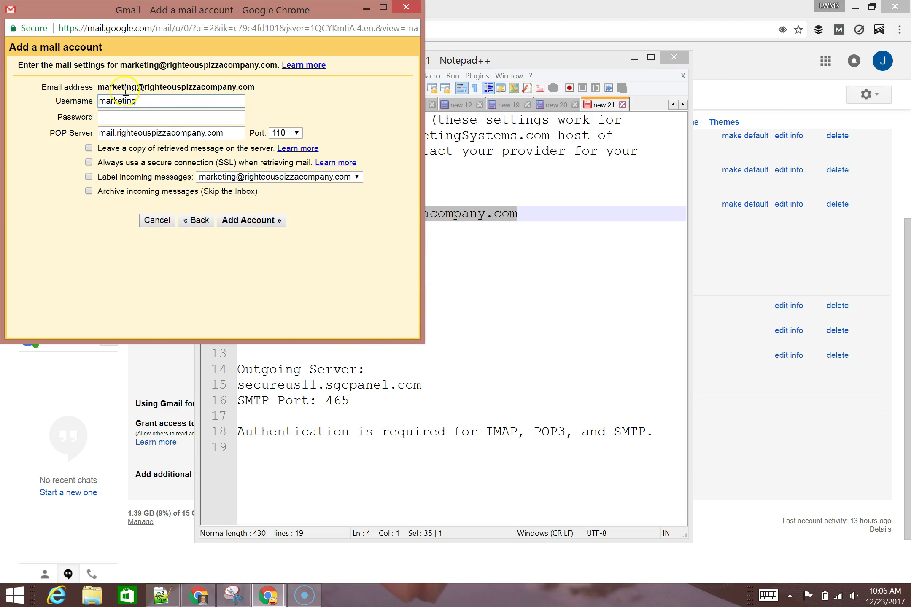
- Replace the incoming mail username with the full email address and enter the account password copied from the notes
left_click_drag(145, 101, 54, 110)
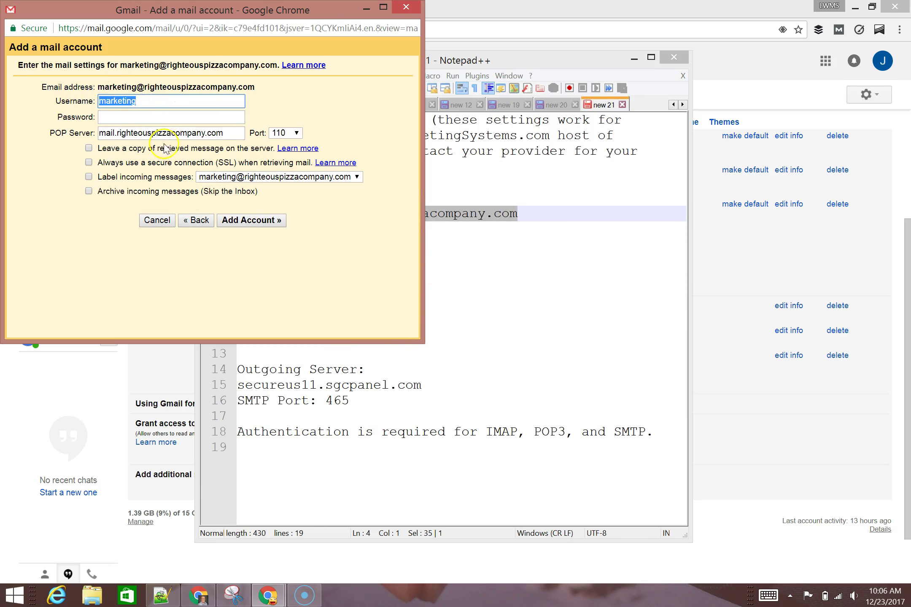
key("ctrl+v")
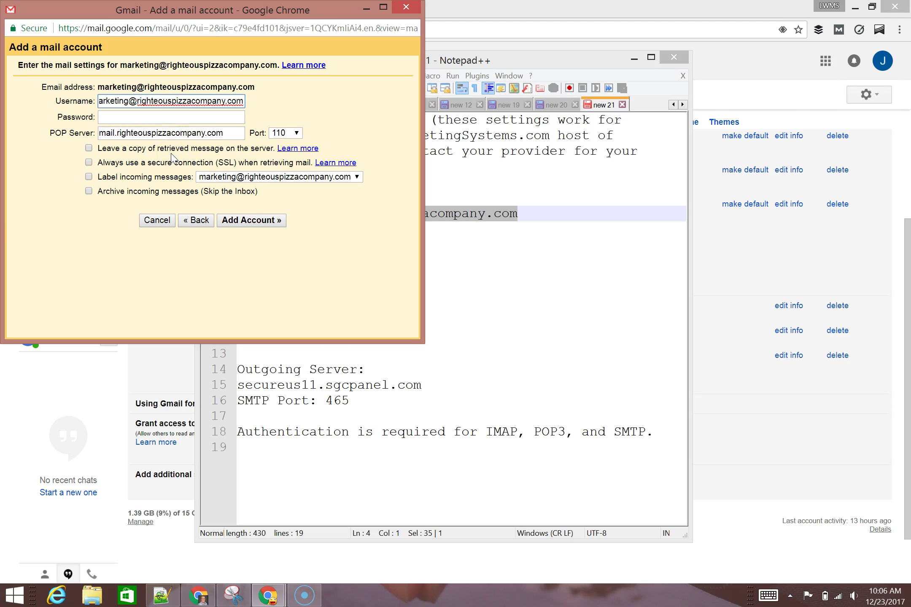
left_click(584, 213)
left_click_drag(336, 260, 218, 260)
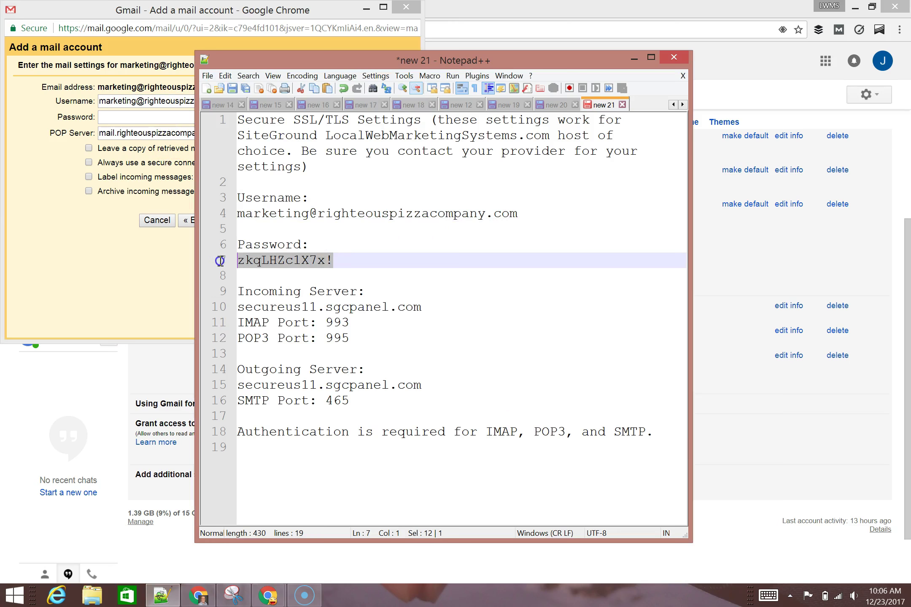
left_click(134, 117)
key("ctrl+v")
- Replace the POP server with secureus11.sgcpanel.com, copied from the incoming server entry in the notes
left_click(536, 236)
left_click_drag(422, 307, 213, 310)
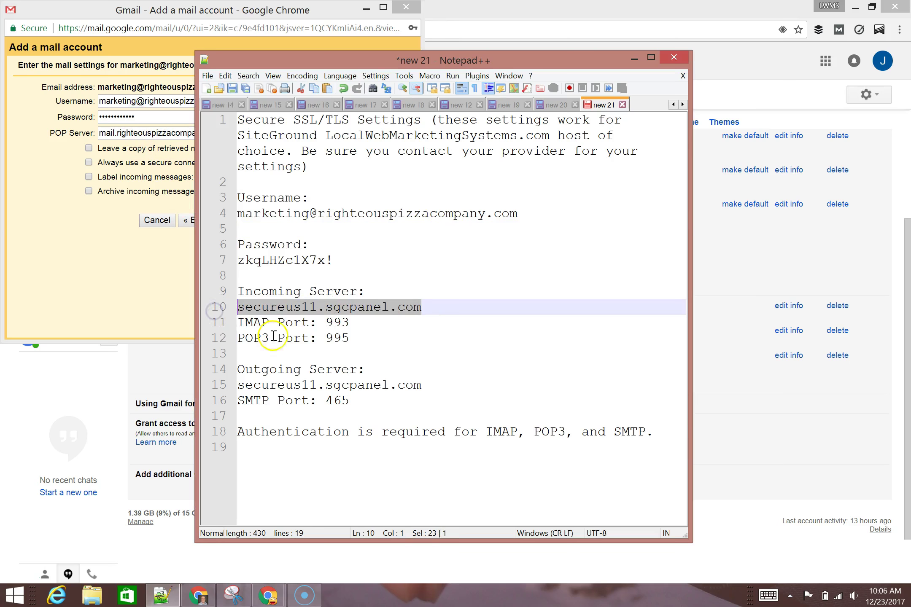
left_click(151, 130)
left_click_drag(232, 132, 15, 143)
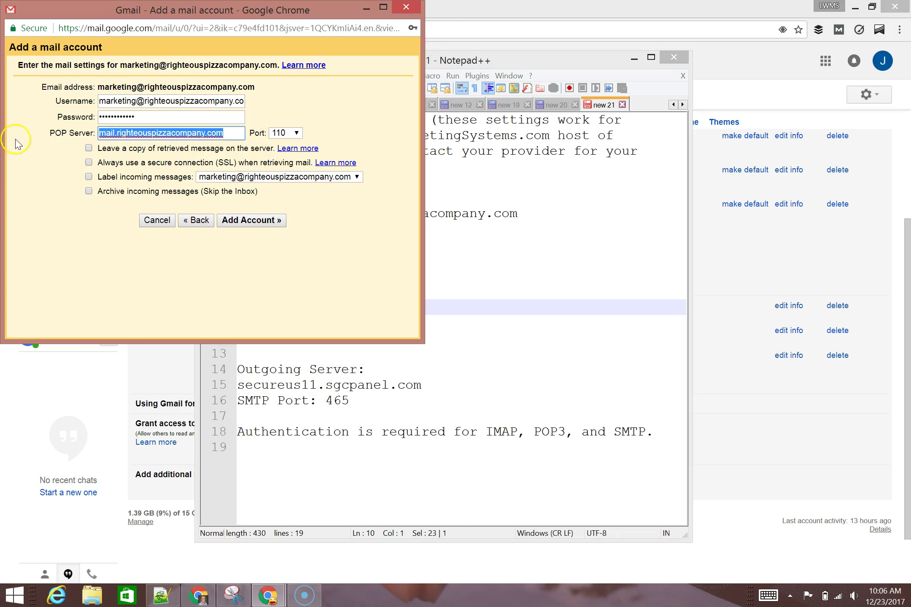
key("ctrl+v")
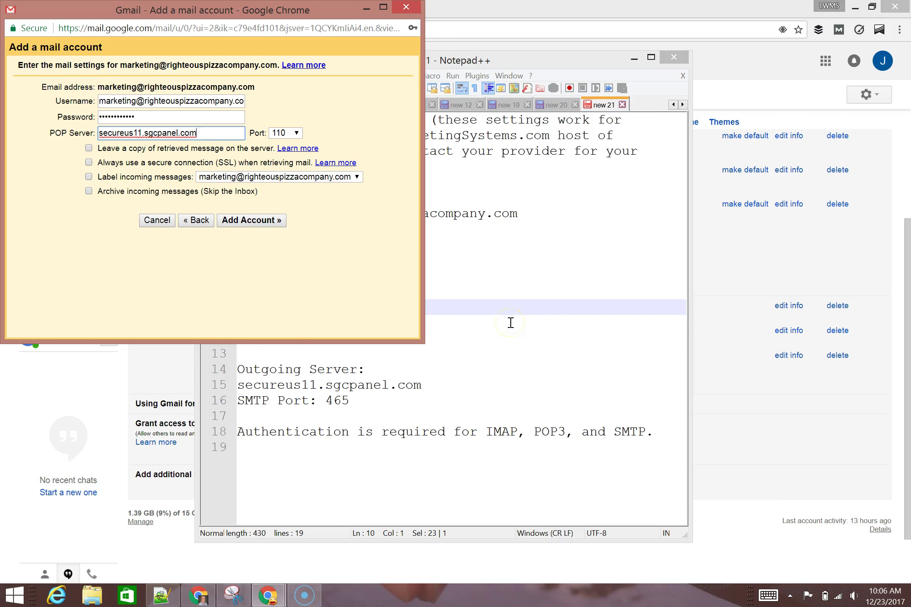
- Check the POP3 port in the notes and set the incoming mail port to 995
left_click(510, 323)
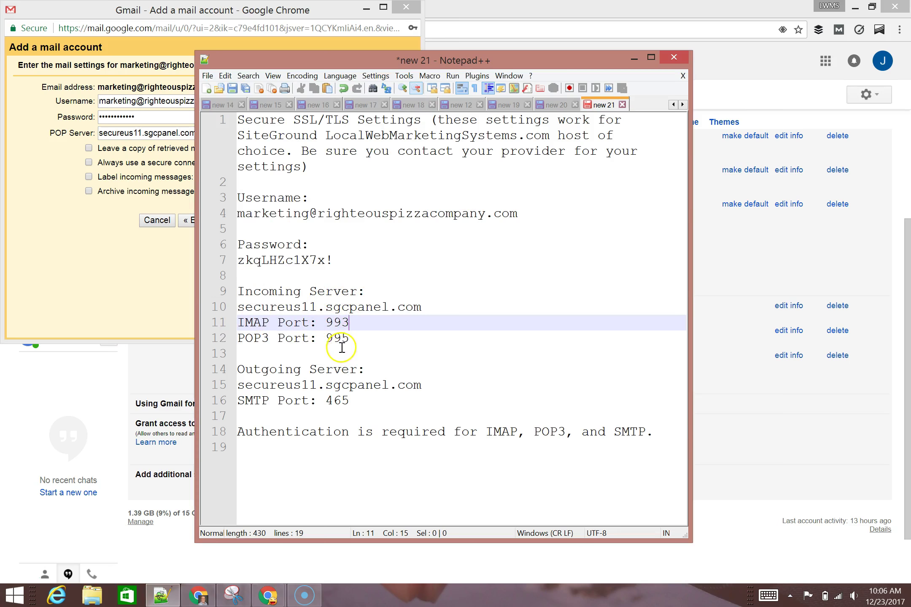
double_click(251, 338)
left_click(352, 339)
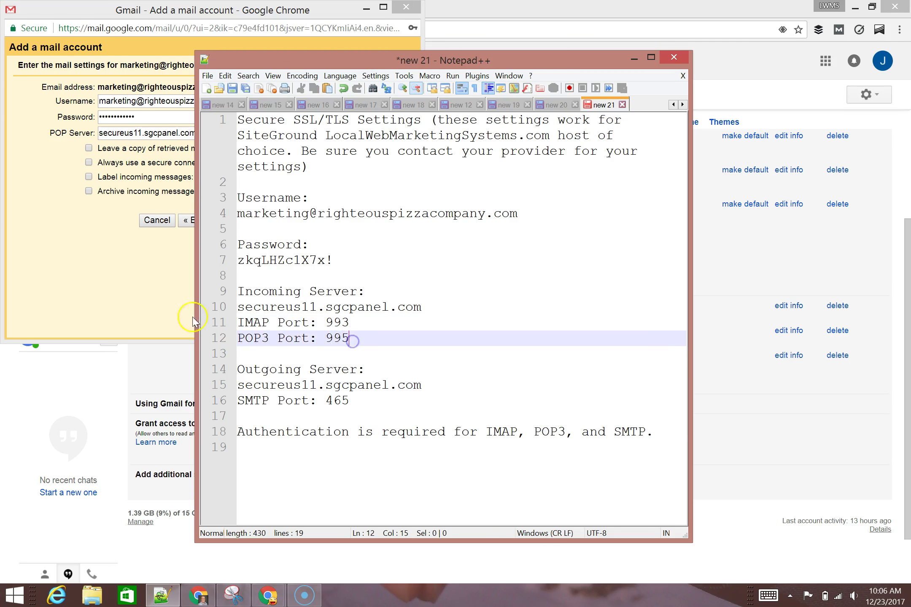
left_click(45, 251)
left_click(291, 133)
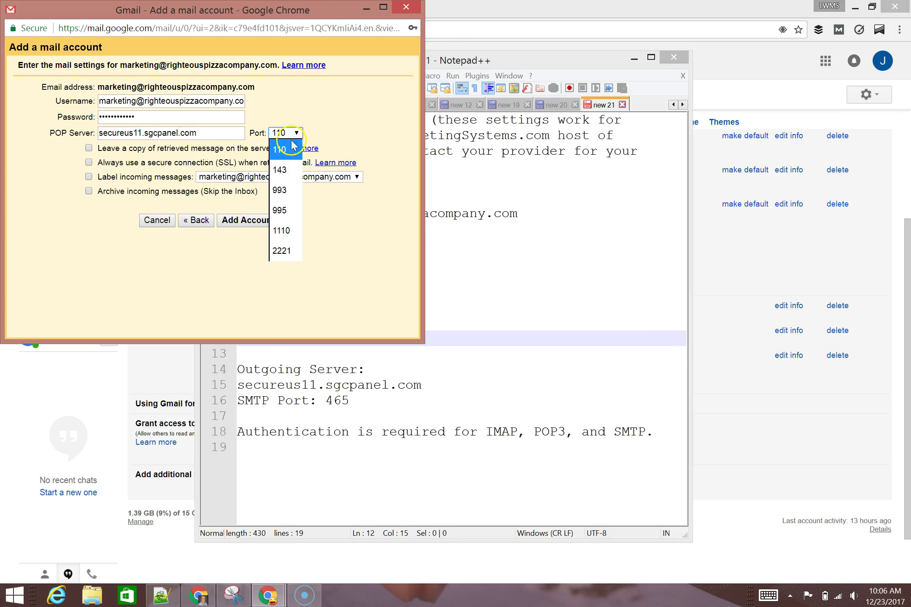
left_click(283, 210)
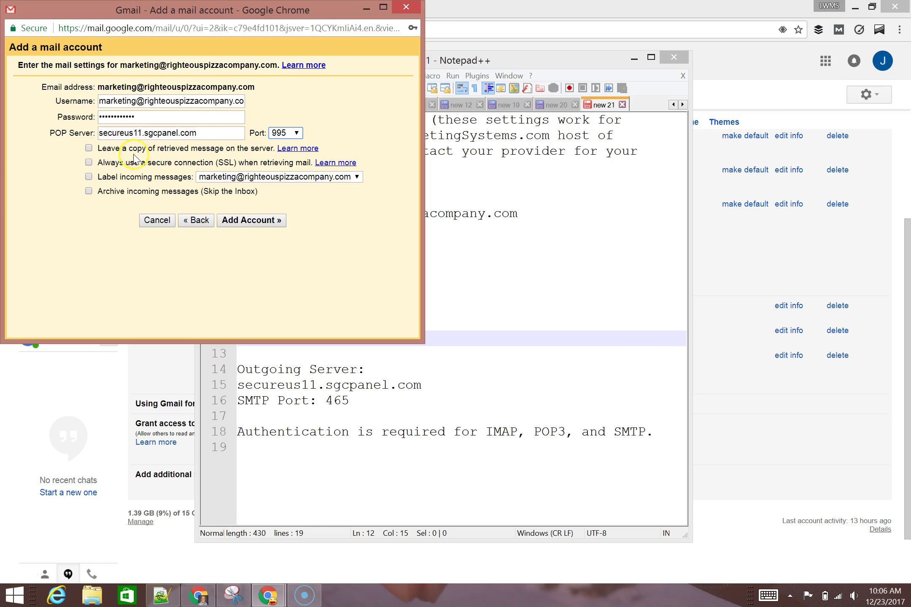
- Require a secure SSL connection when retrieving mail and add the account, declining to save its password in the browser
left_click(89, 162)
left_click(276, 223)
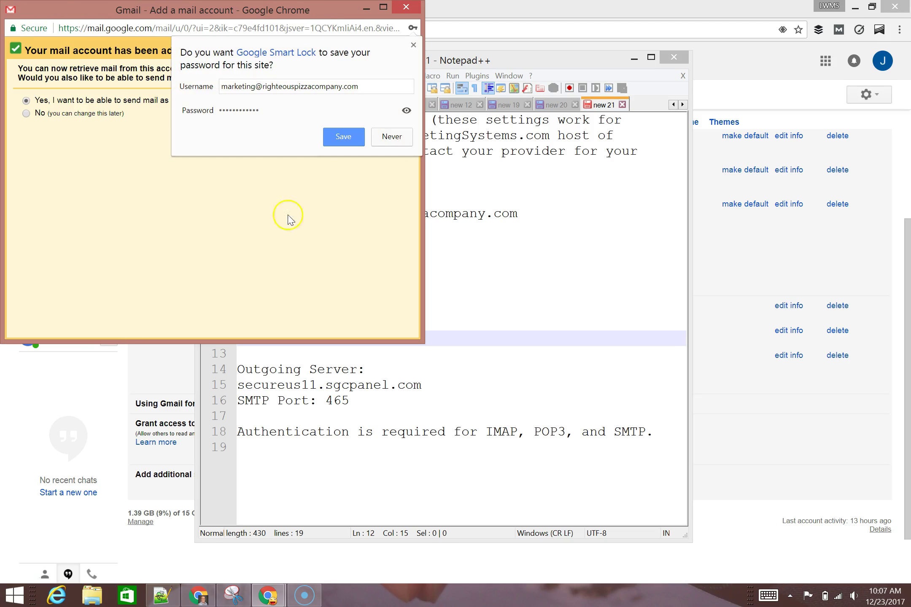
left_click(413, 45)
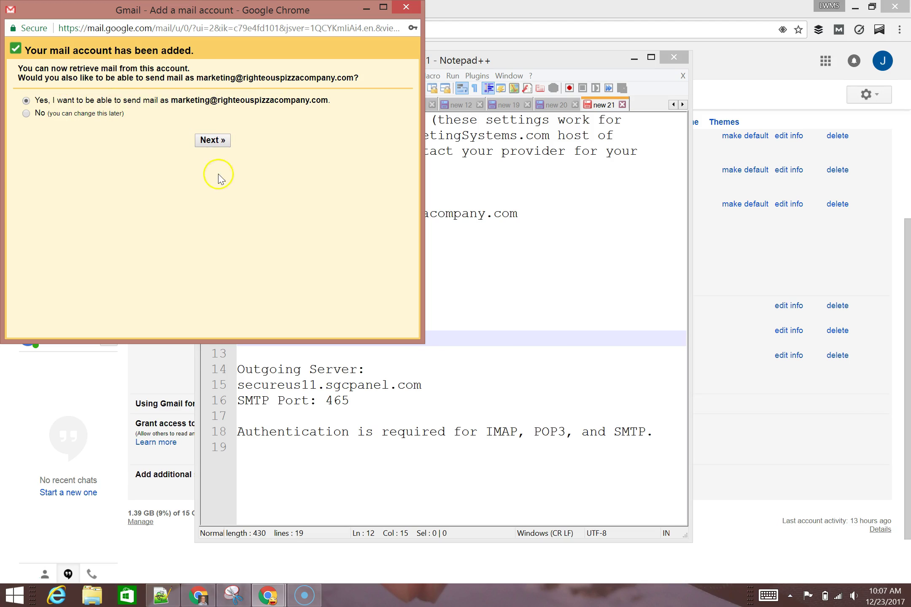
- Accept sending mail as the added address and set its sender name to Marketing, keeping it treated as an alias
left_click(227, 140)
left_click(215, 148)
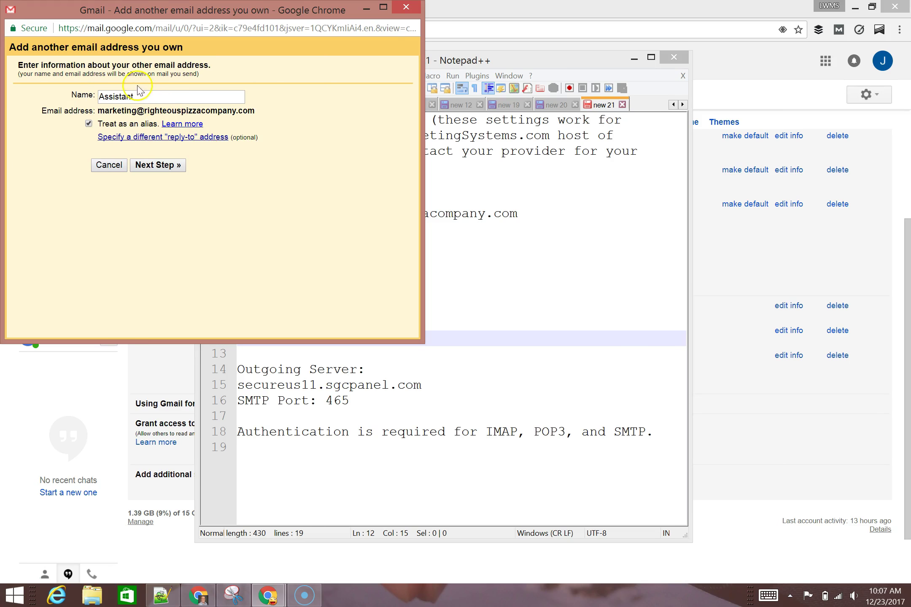
left_click_drag(143, 99, 92, 96)
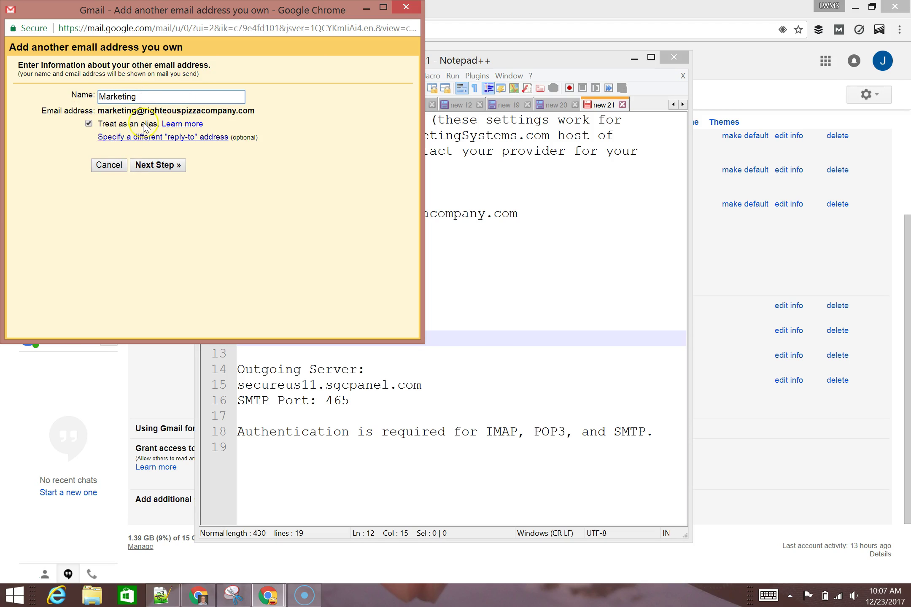
left_click(163, 165)
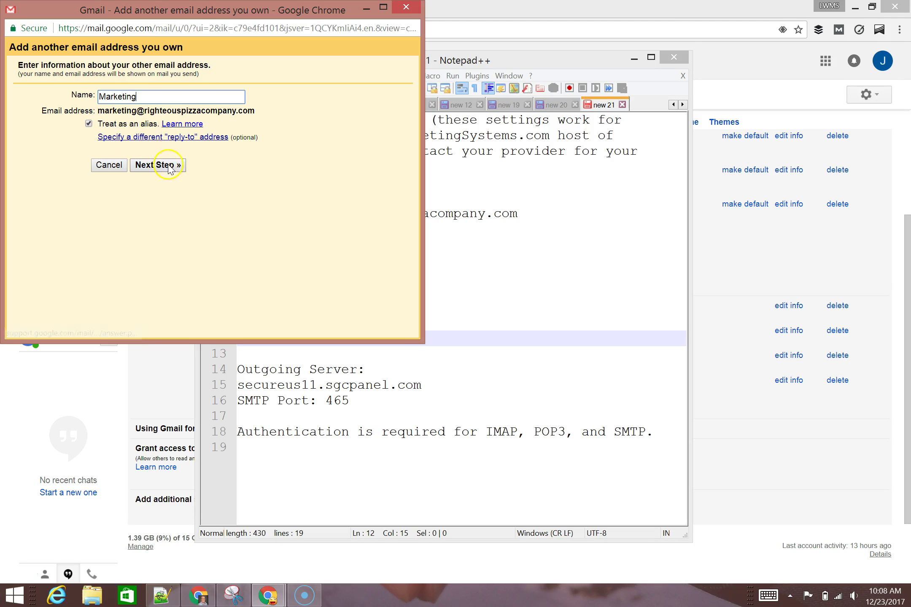
left_click(172, 167)
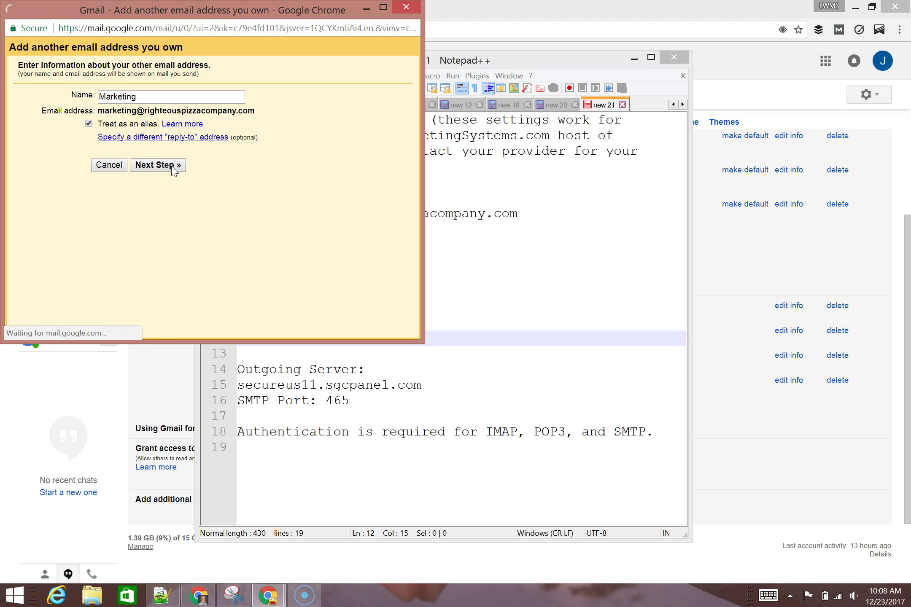
- Replace the SMTP server with secureus11.sgcpanel.com, copied from the outgoing server entry in the notes
left_click(491, 276)
left_click_drag(420, 388, 204, 389)
key("ctrl+c")
left_click(120, 111)
key("ctrl+a")
key("ctrl+v")
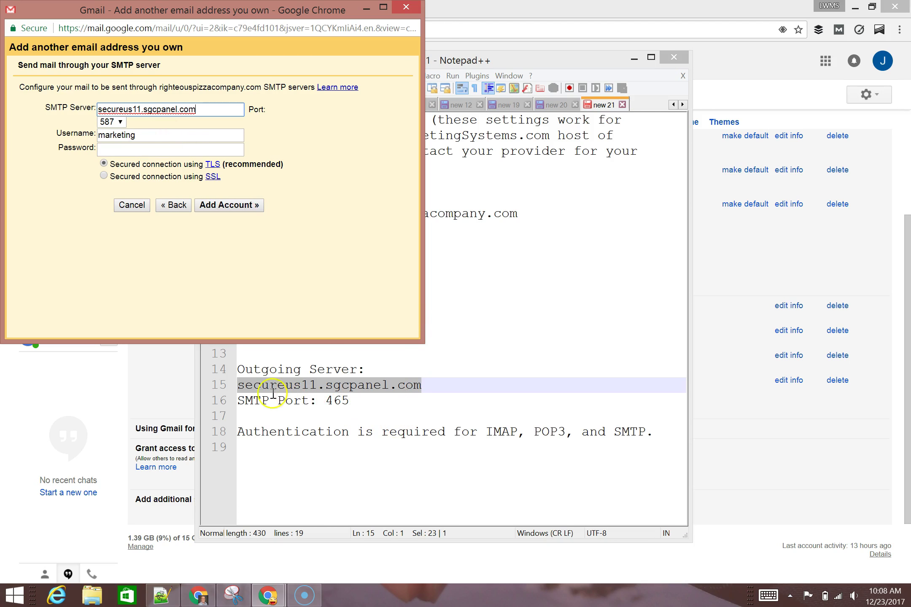
- Check the SMTP port in the notes and set the outgoing mail port to 465
left_click(333, 401)
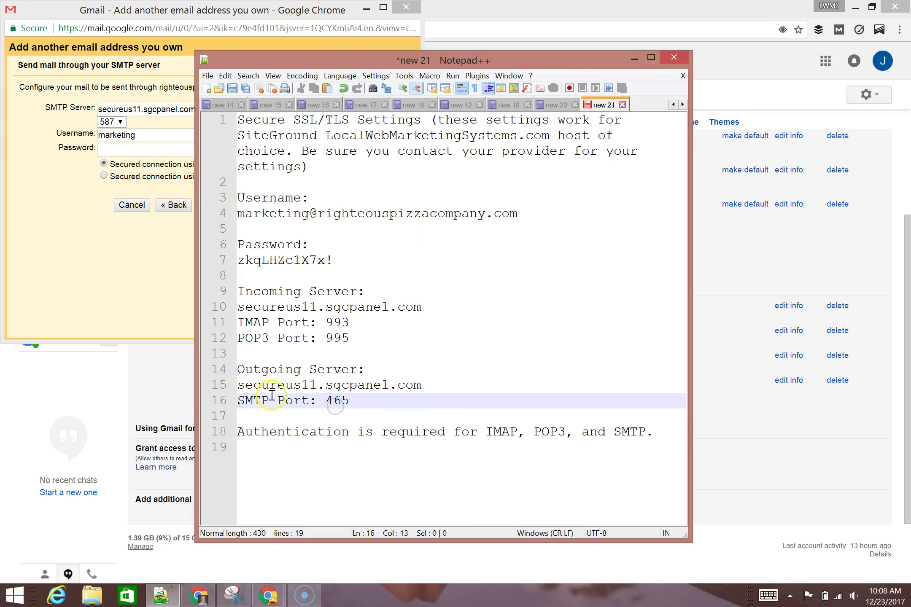
left_click(71, 230)
left_click(112, 121)
left_click(111, 159)
- Replace the SMTP username with the full email address copied from the notes
left_click(497, 313)
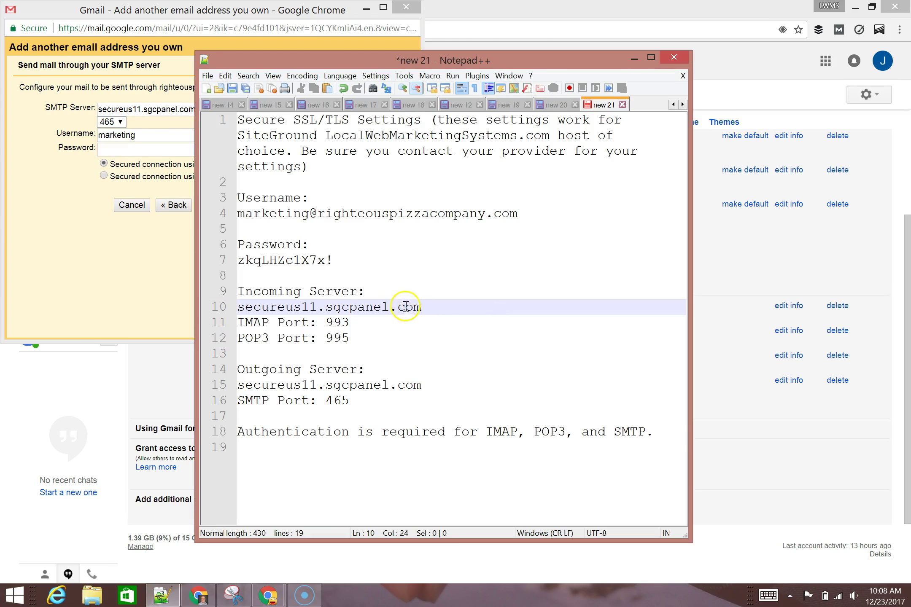
left_click_drag(542, 218, 238, 215)
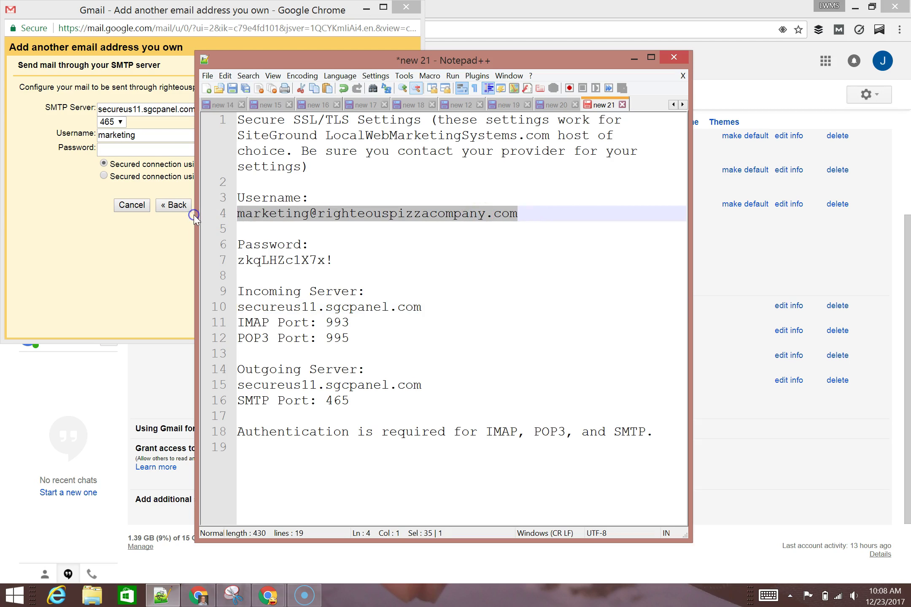
left_click(148, 136)
left_click_drag(147, 136, 13, 135)
key("ctrl+v")
- Enter the SMTP account password copied from the notes and add the account, declining to save the password in the browser
left_click(618, 291)
left_click_drag(335, 260, 231, 260)
left_click(143, 142)
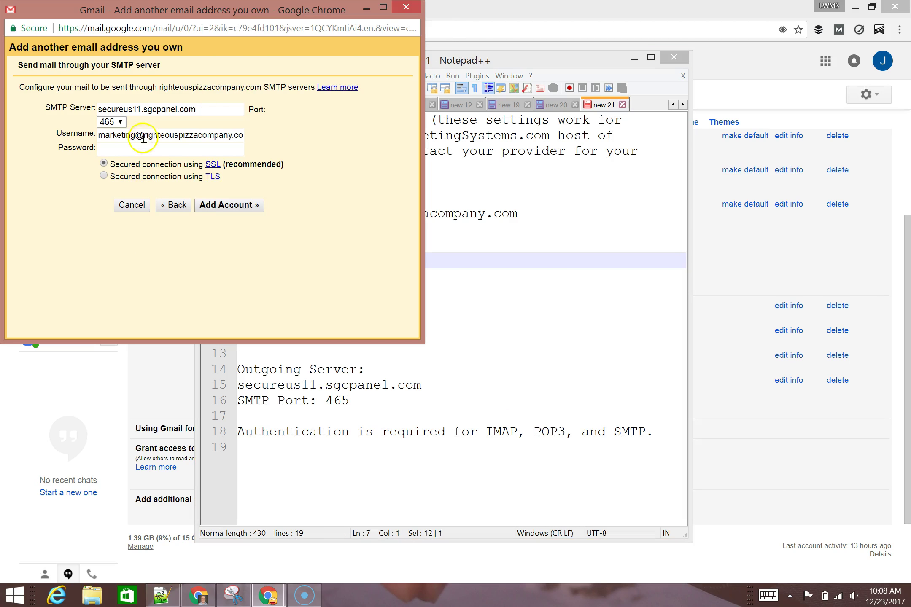
left_click(136, 147)
key("ctrl+v")
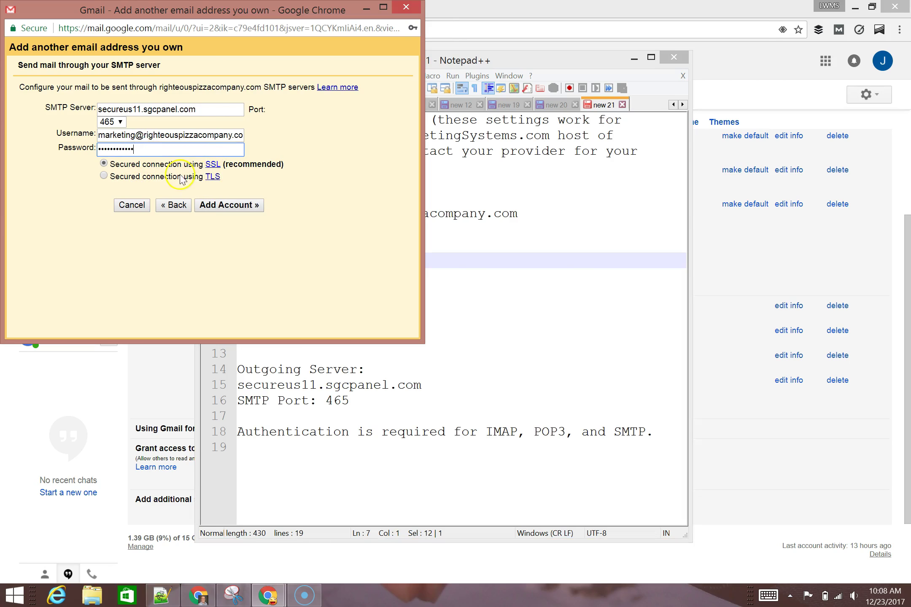
left_click(237, 207)
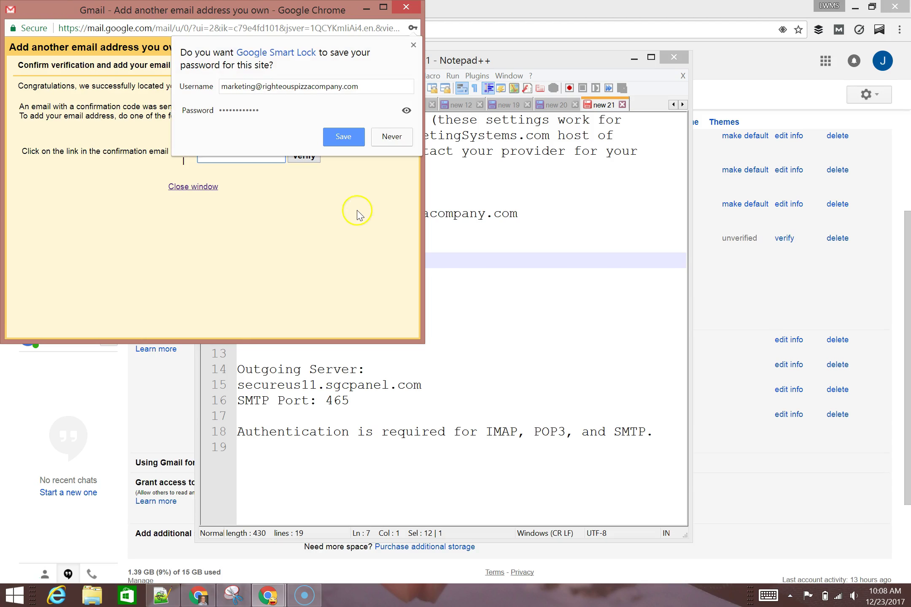
left_click(413, 45)
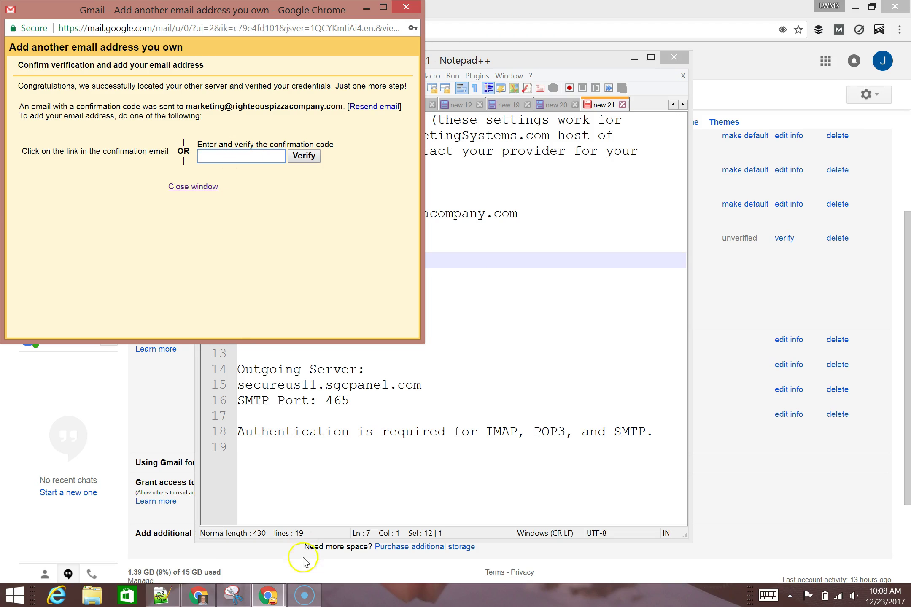
- Reload the Accounts and Import settings and examine when each POP3 account was last checked
left_click(556, 16)
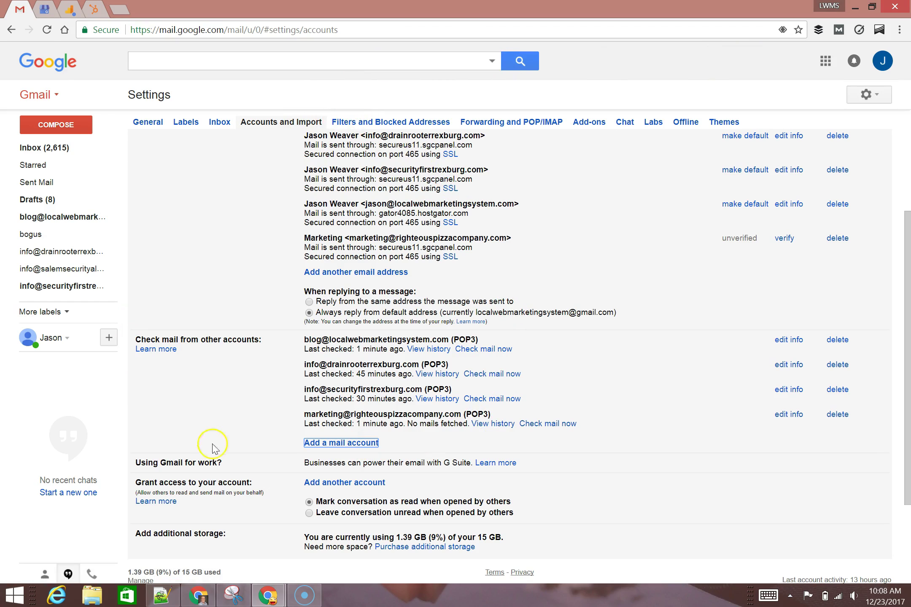
left_click(46, 29)
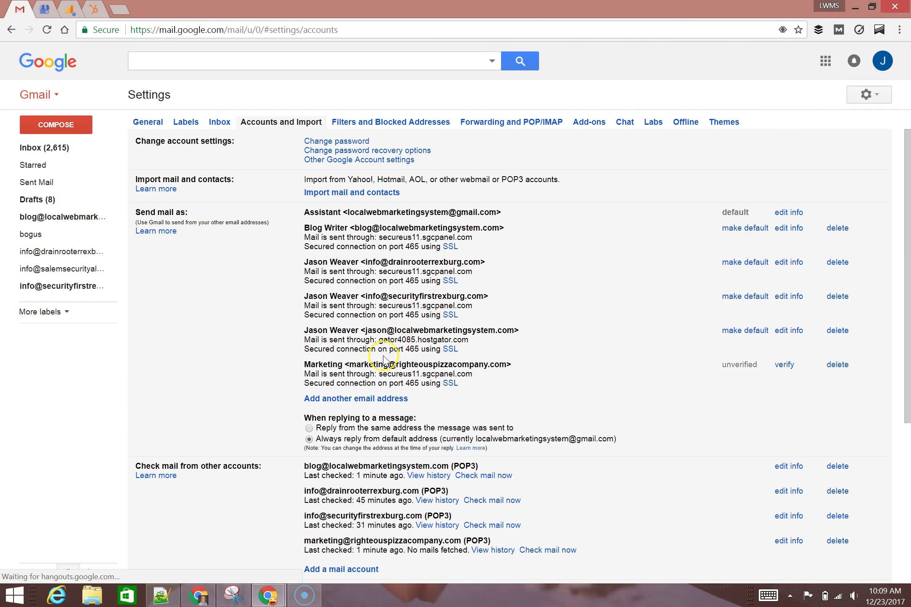
scroll(335, 363, "down", 3)
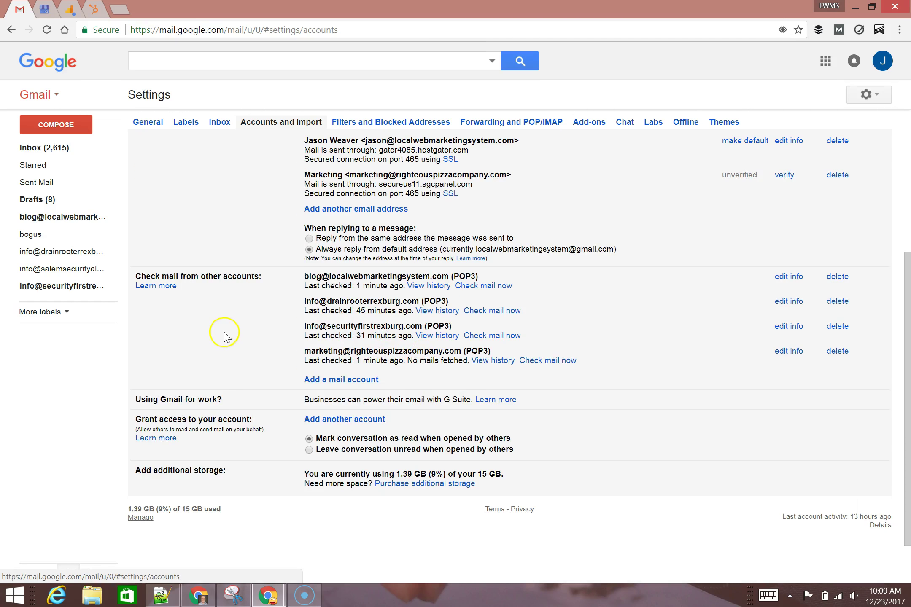
left_click_drag(358, 289, 399, 289)
left_click_drag(336, 311, 385, 311)
left_click_drag(302, 309, 351, 301)
left_click(352, 302)
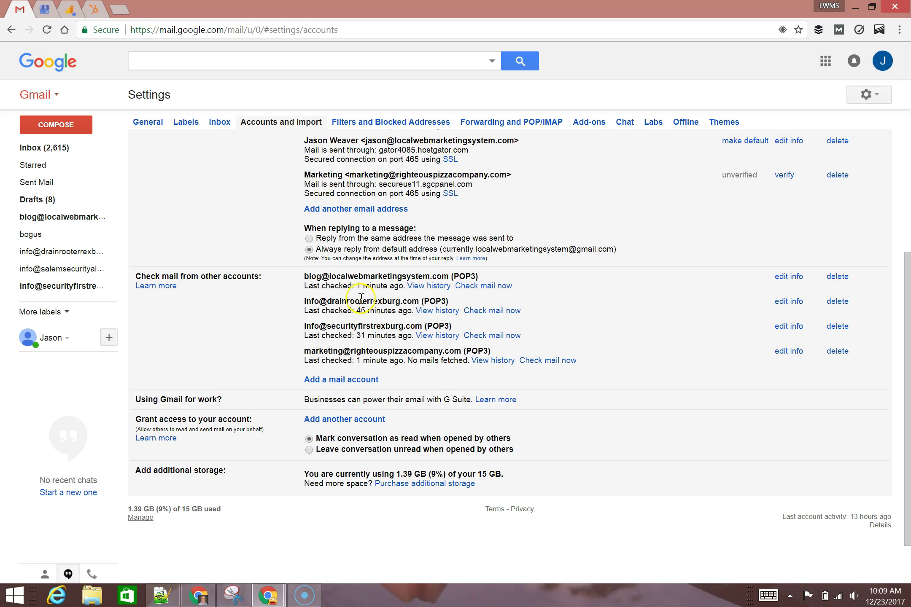
left_click_drag(340, 277, 368, 277)
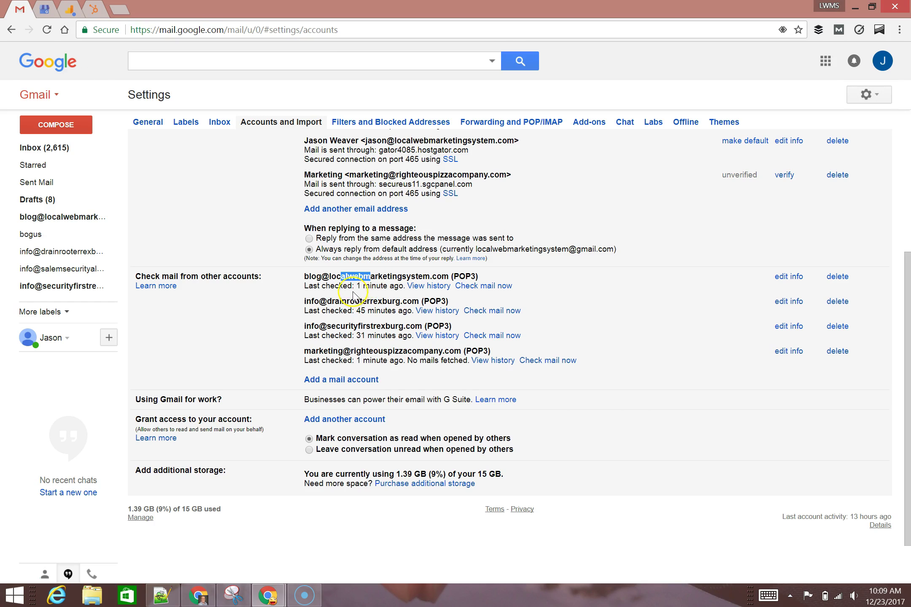
left_click_drag(343, 336, 379, 338)
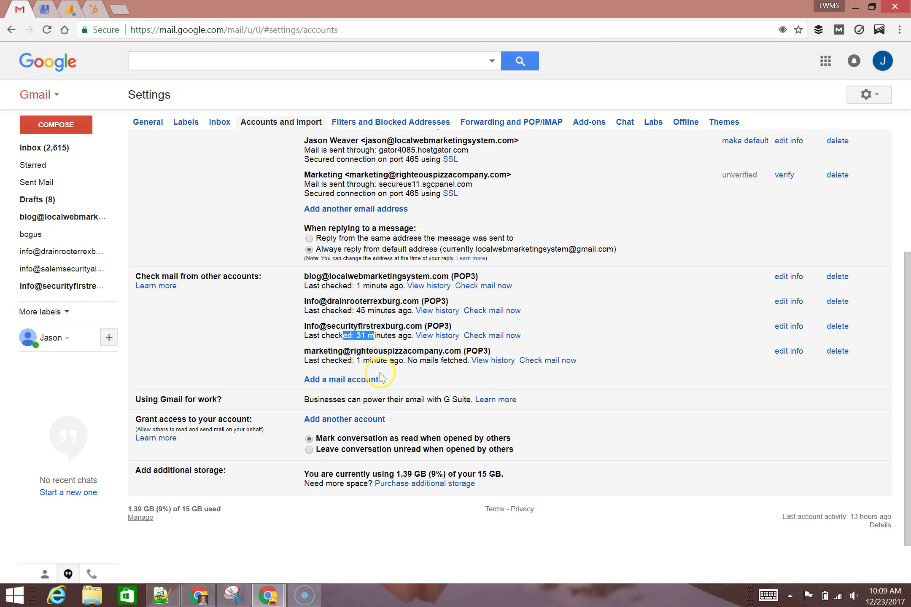
- Fetch mail immediately for the newly added righteouspizzacompany.com POP3 account
left_click_drag(342, 361, 403, 362)
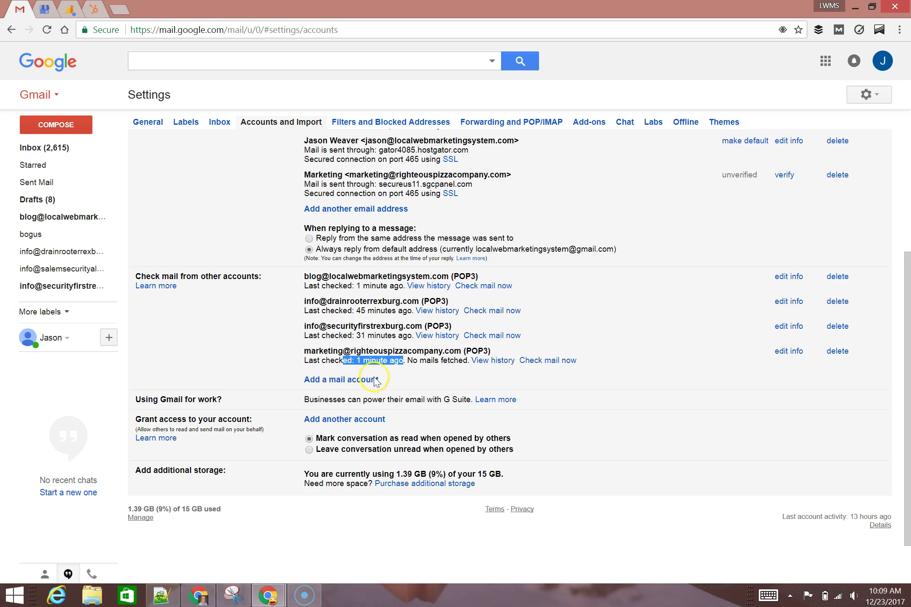
left_click(551, 363)
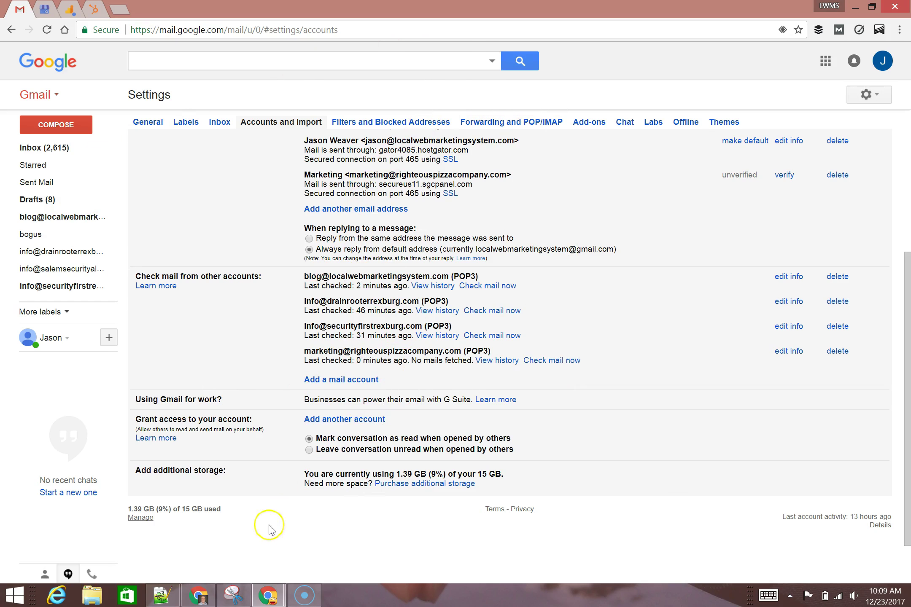
- Open the Gmail Team's send-mail-as confirmation message in the inbox and copy its confirmation code
left_click(29, 94)
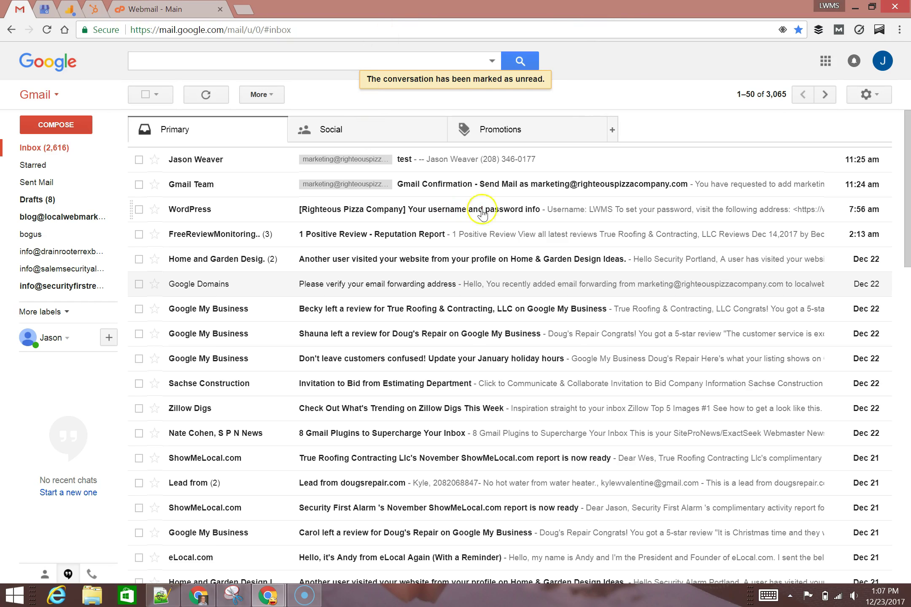
left_click(505, 184)
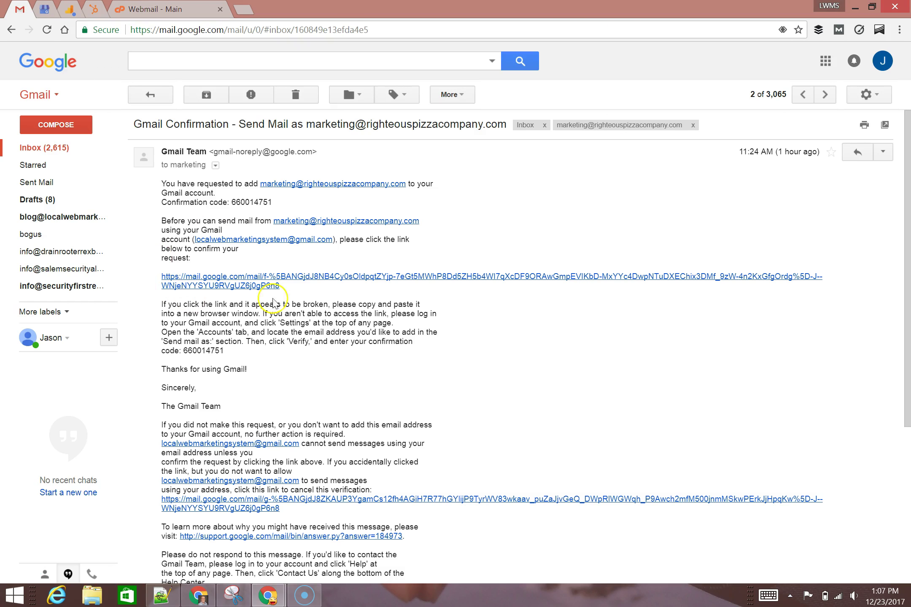
double_click(251, 203)
key("ctrl+c")
right_click(250, 203)
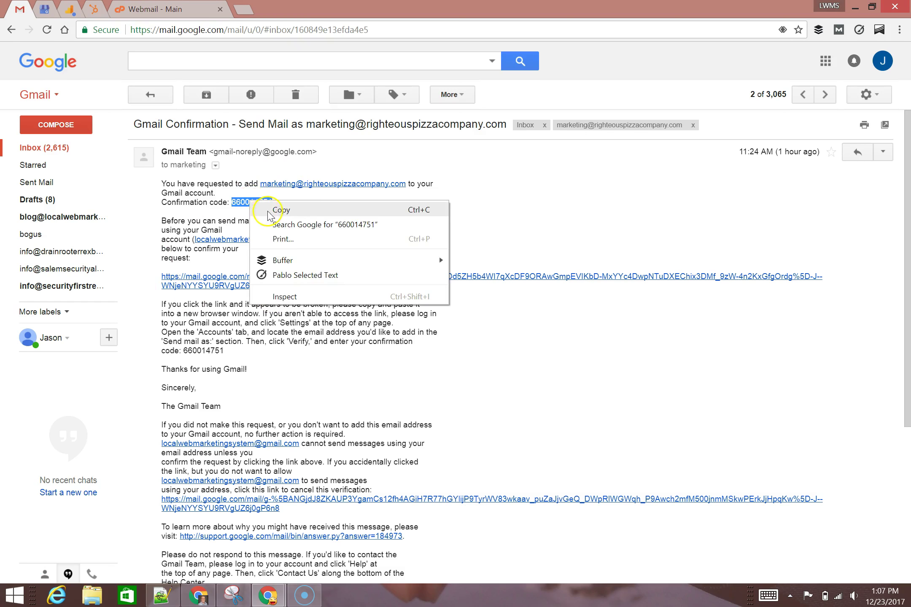
left_click(270, 209)
- Paste the copied confirmation code into the Edit email address window and verify the sending address
mouse_move(280, 600)
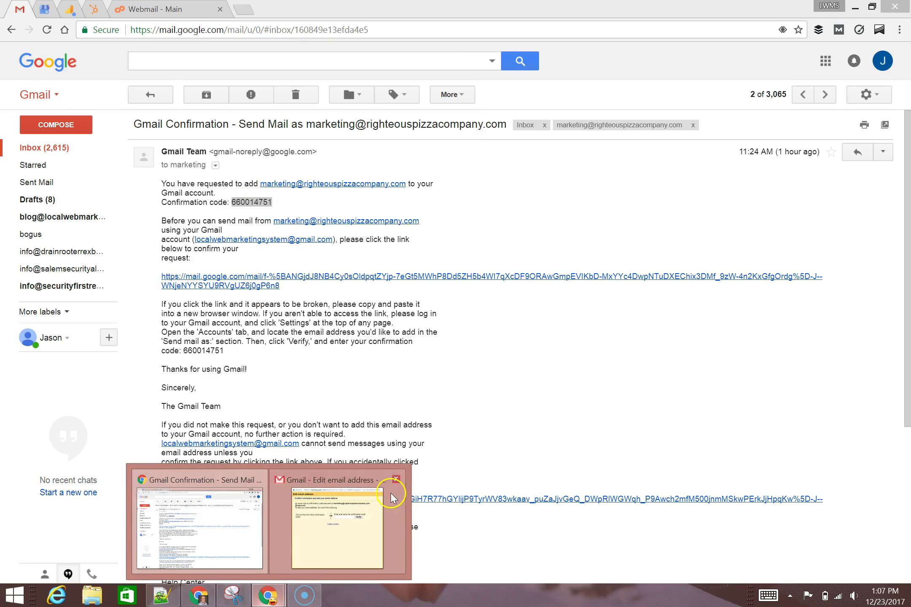
left_click(337, 544)
right_click(306, 259)
right_click(301, 259)
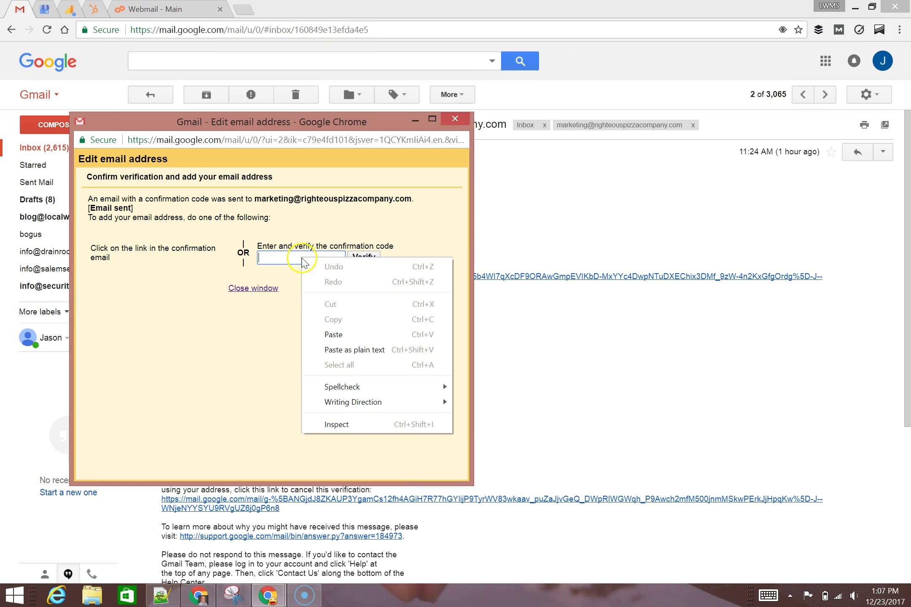
left_click(292, 262)
key("ctrl+v")
left_click(375, 262)
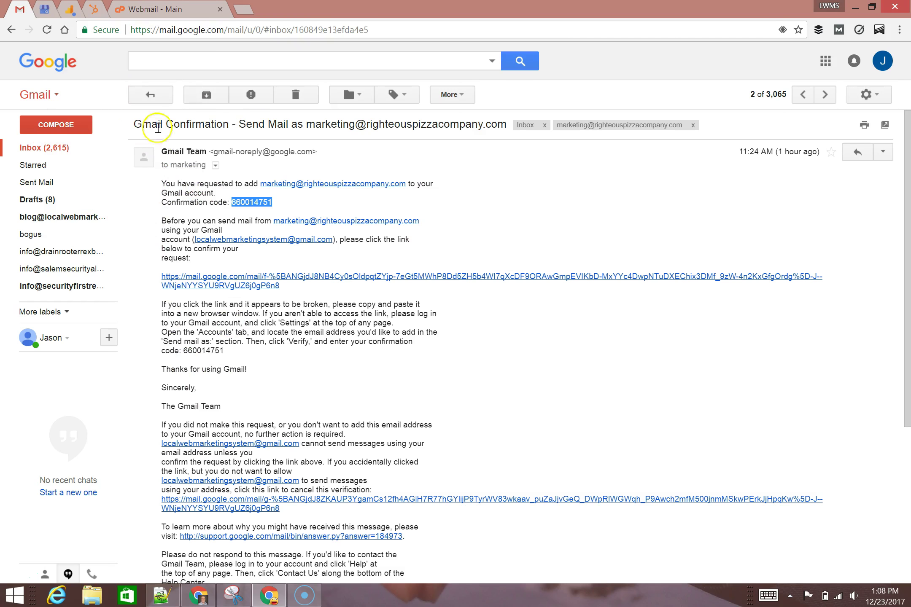
- Return to the inbox, view the received test message, and dismiss the mail-tracking notification
left_click(150, 95)
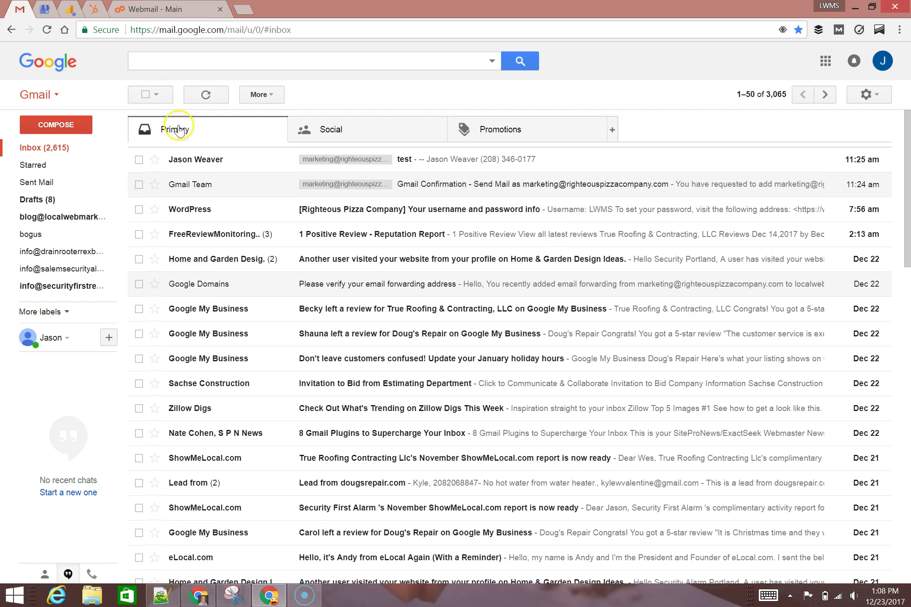
left_click(525, 160)
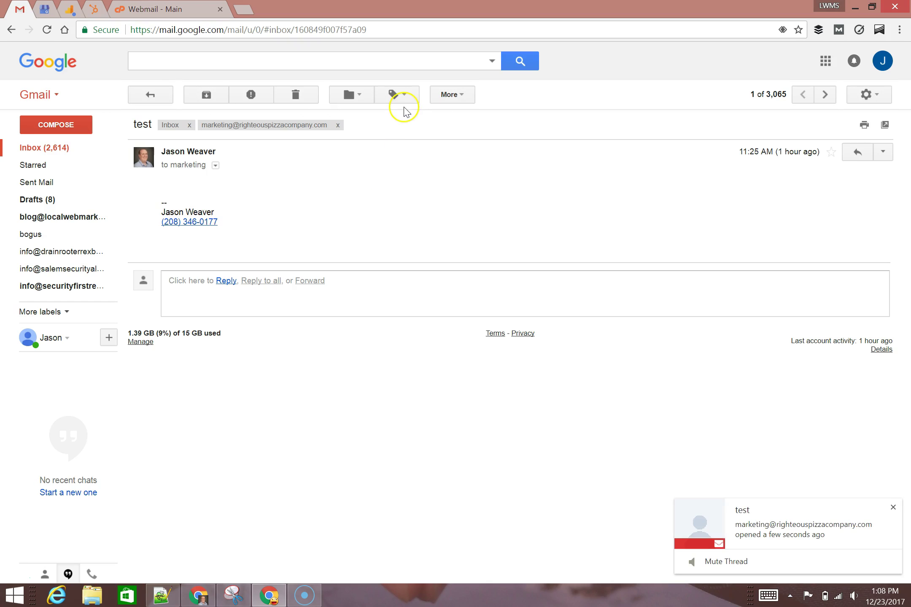
left_click(893, 507)
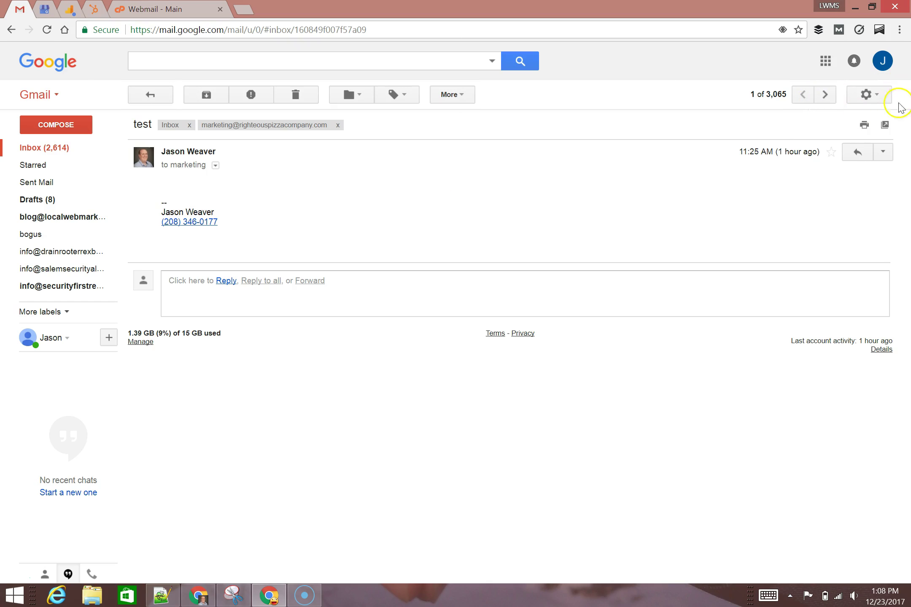
- Open the Accounts and Import settings and check the Marketing address's status under Send mail as
left_click(877, 101)
left_click(807, 238)
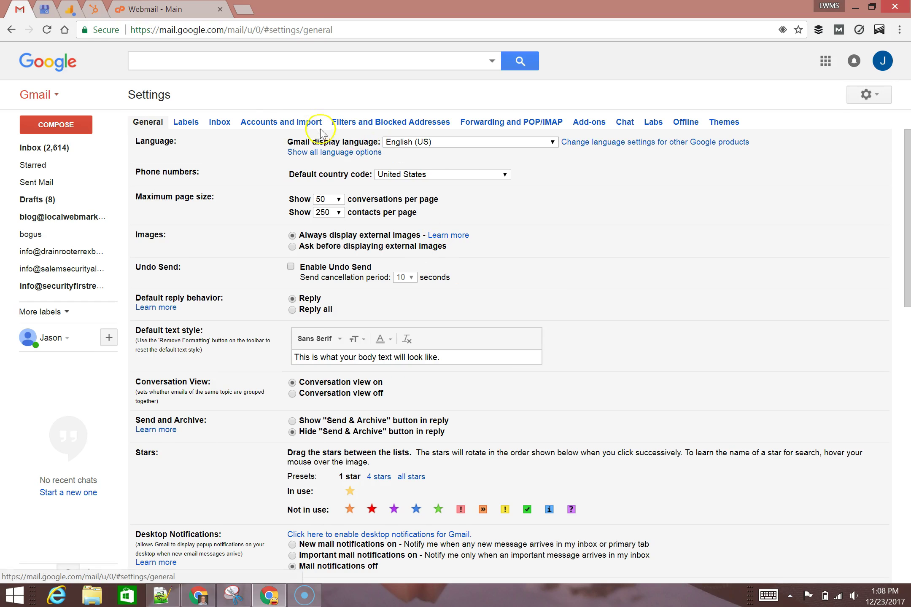
left_click(259, 120)
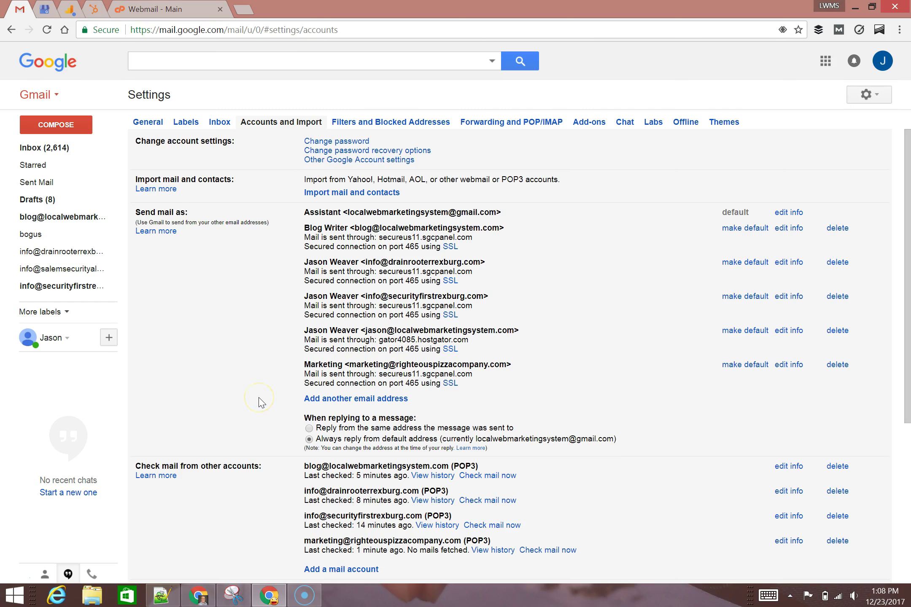
- Start a reply to the test message in the inbox and choose the Marketing address as its sender
left_click(74, 154)
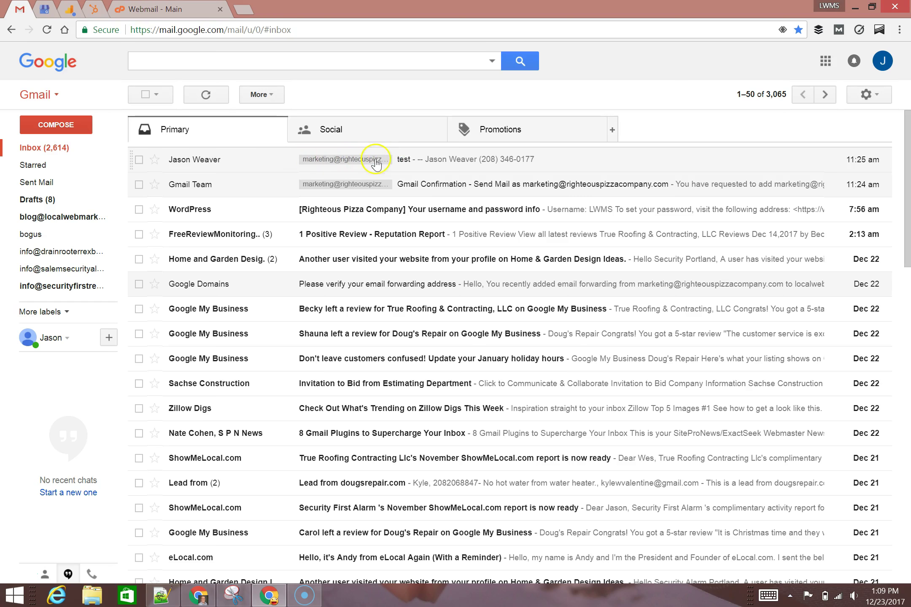
left_click(406, 161)
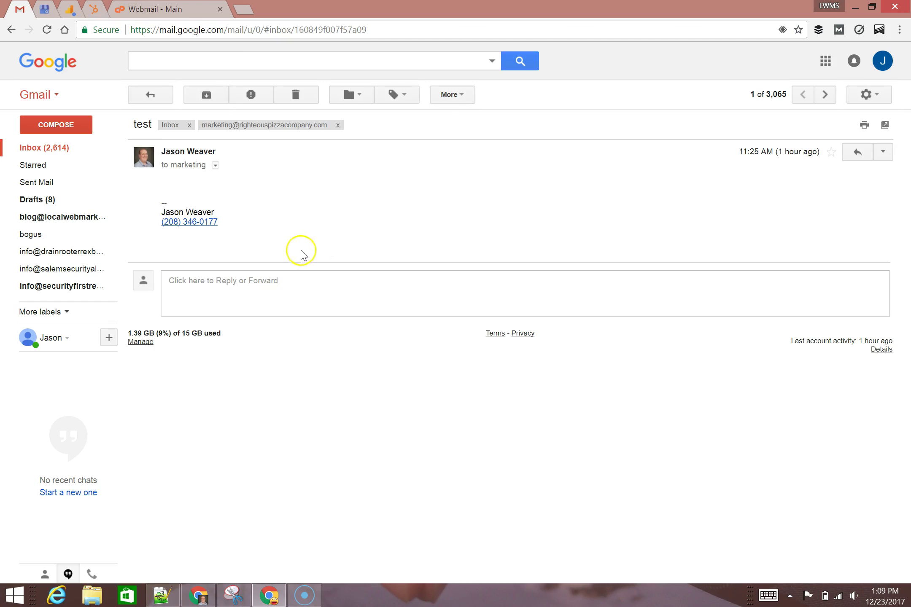
left_click(859, 151)
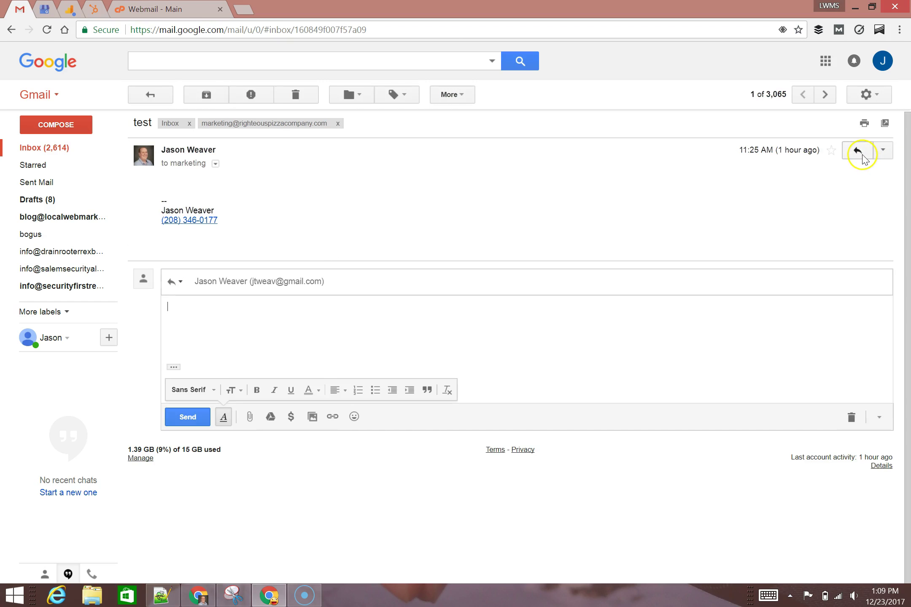
left_click(262, 282)
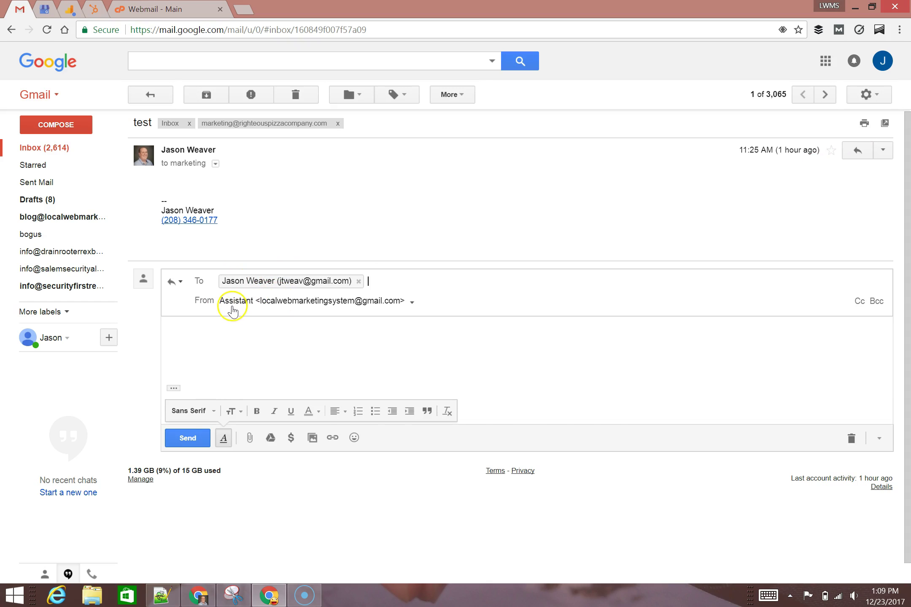
left_click(260, 311)
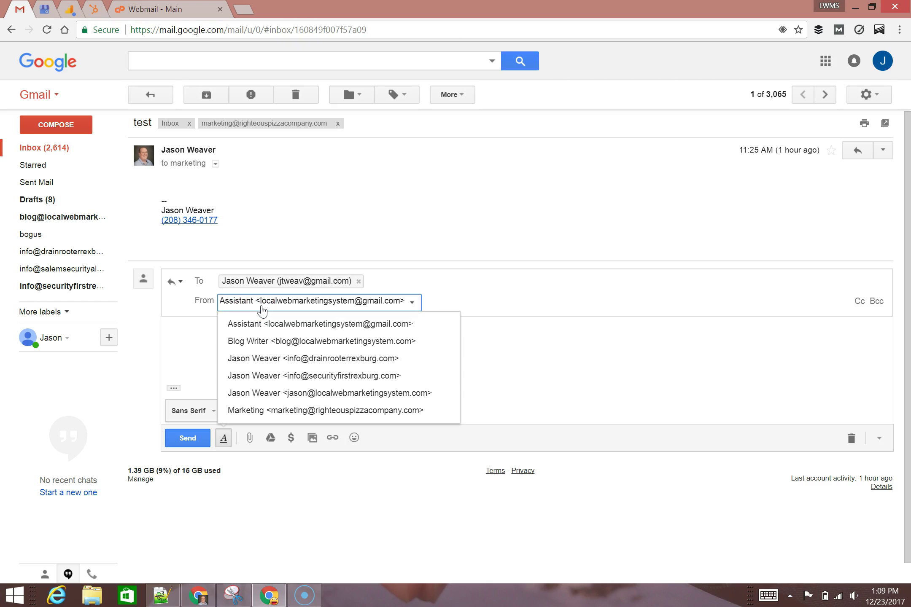
left_click(269, 325)
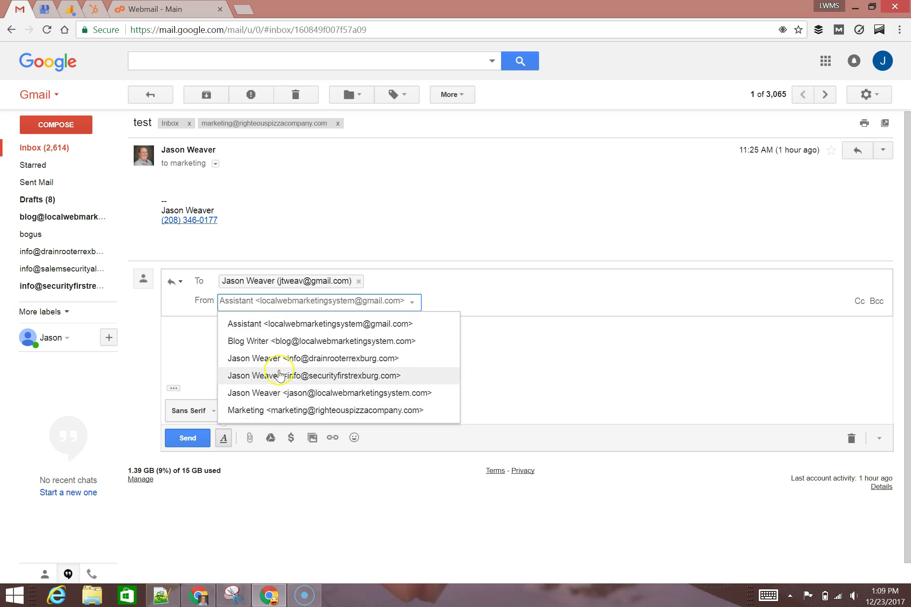
left_click(301, 418)
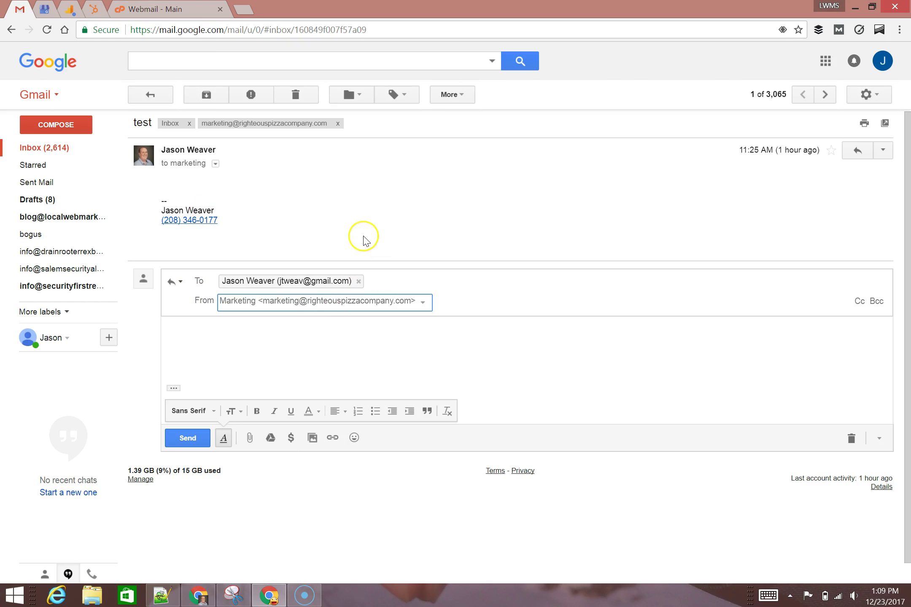
- Write "Test 2" in the reply body and send it
left_click(309, 331)
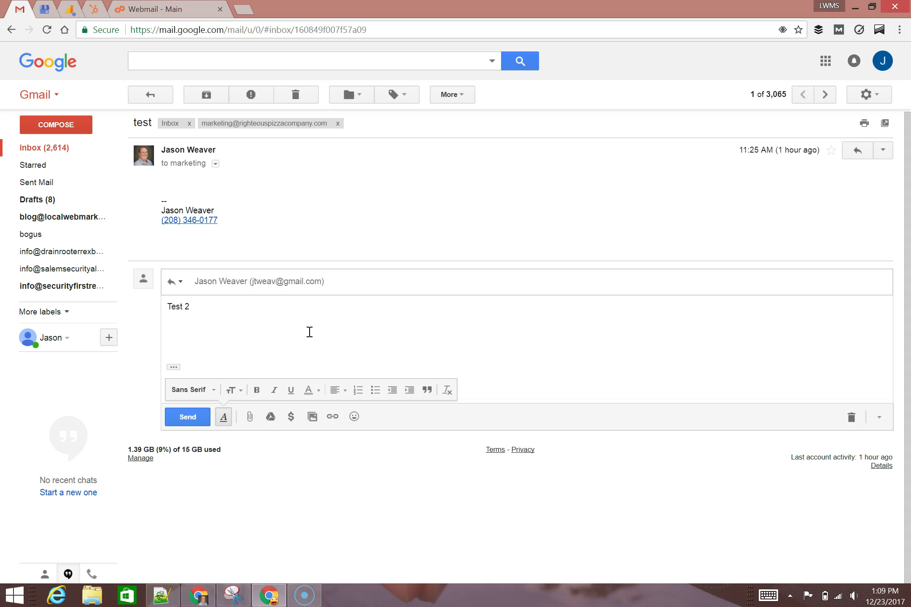
left_click(186, 421)
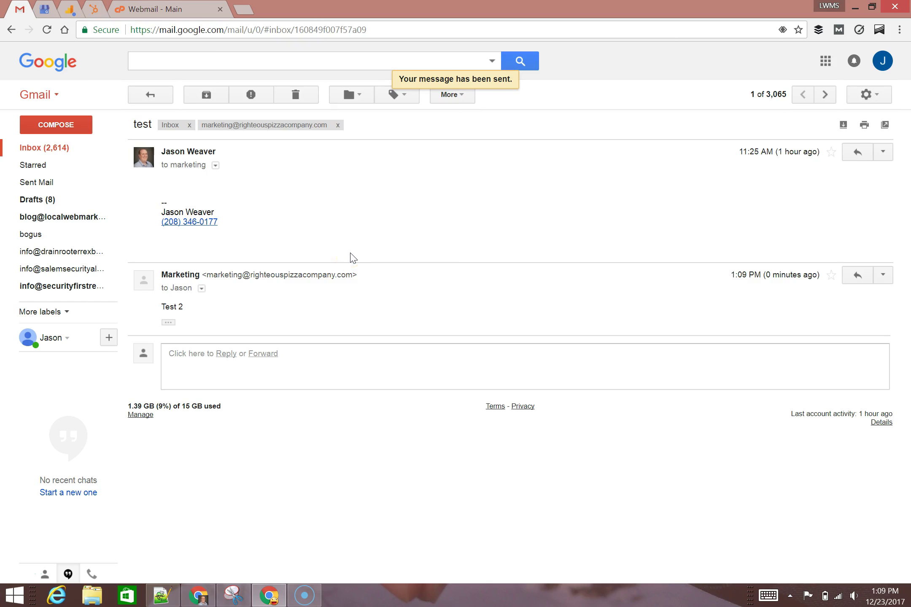
- Open the signature editor for the Marketing address in the general settings and locate where the changes are saved
left_click(867, 95)
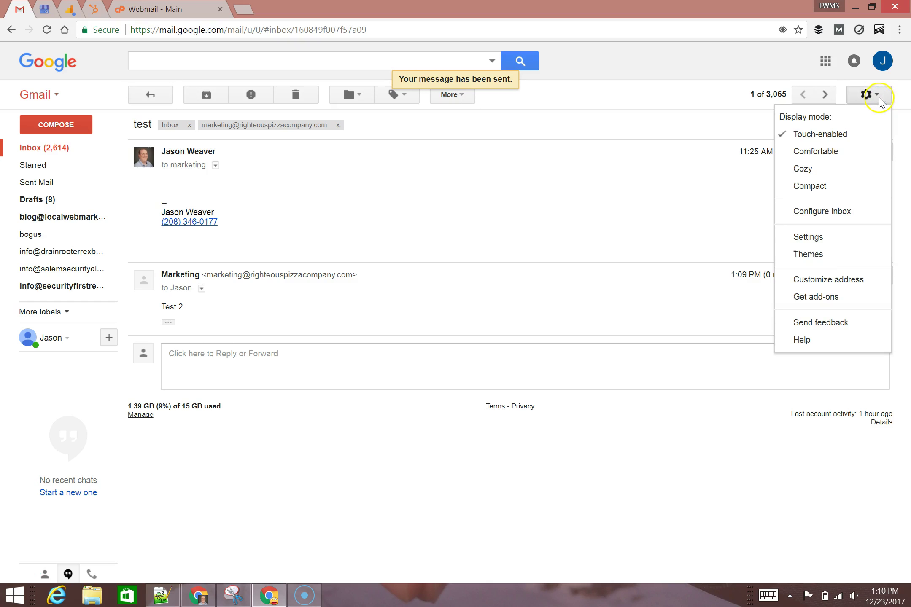
left_click(808, 237)
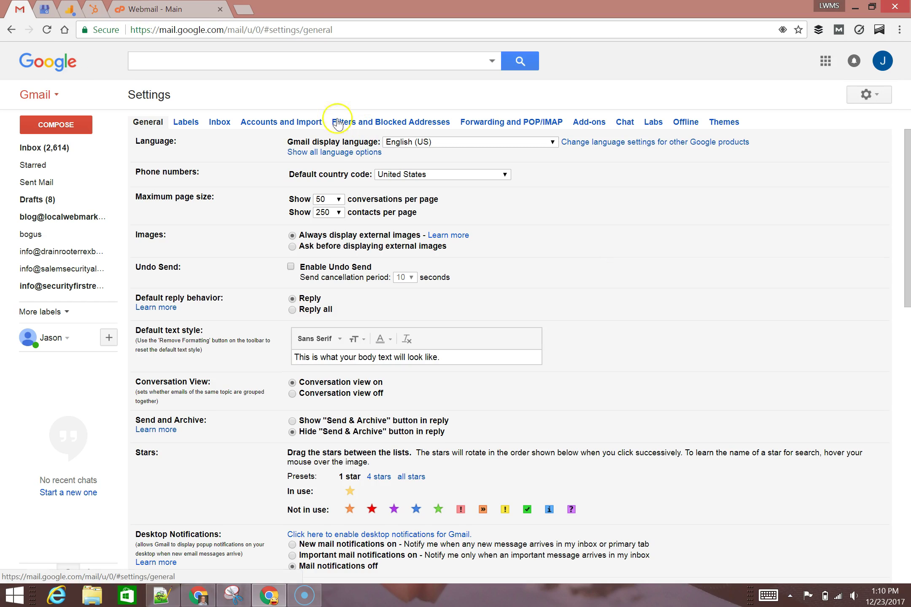
scroll(243, 263, "down", 10)
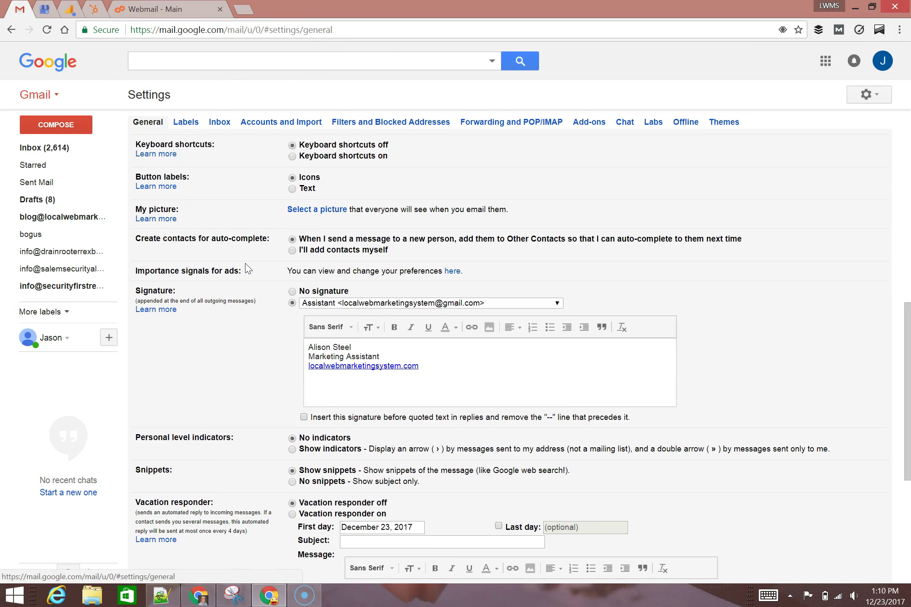
scroll(230, 252, "up", 10)
scroll(266, 251, "down", 8)
scroll(265, 252, "down", 2)
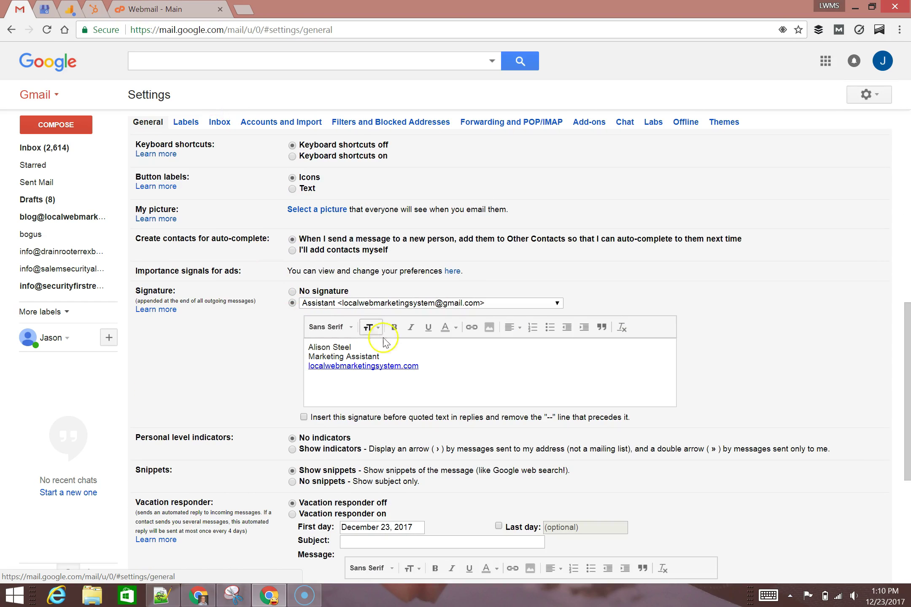
left_click(431, 309)
left_click(398, 420)
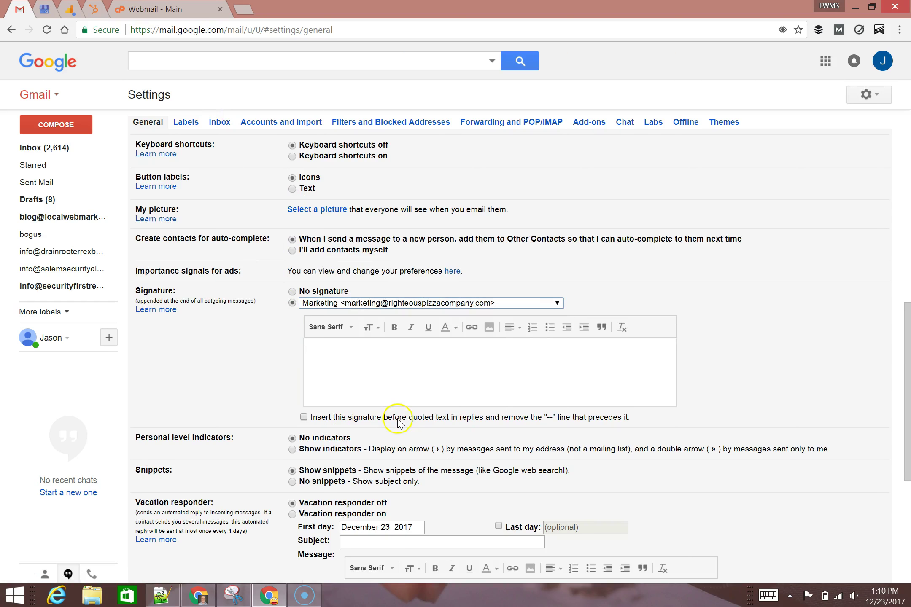
left_click(365, 382)
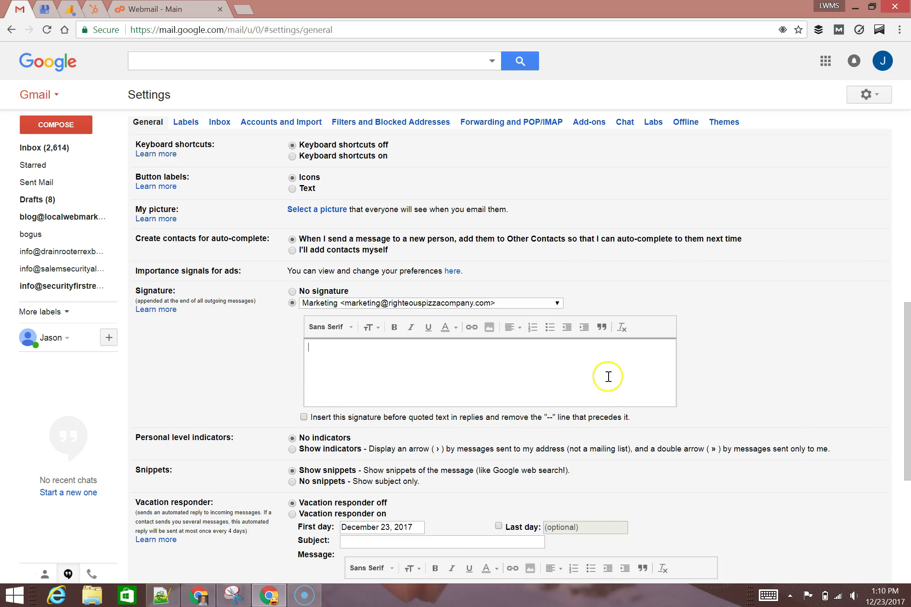
scroll(606, 377, "down", 6)
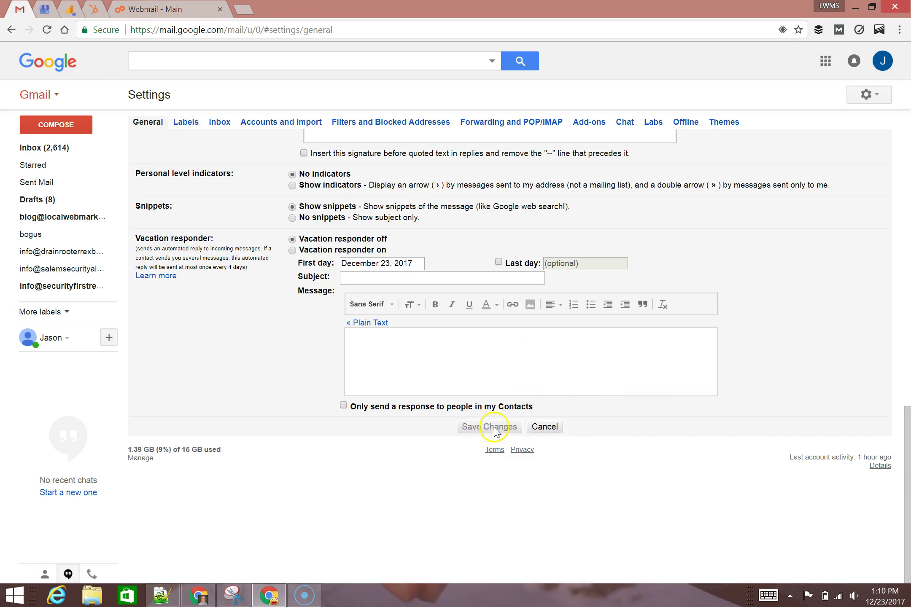
scroll(495, 430, "up", 10)
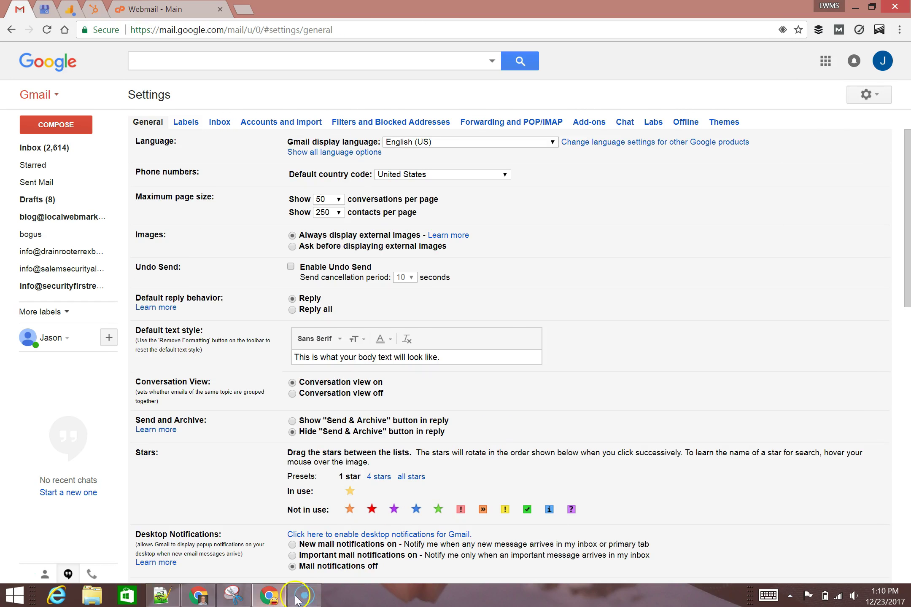
left_click(300, 596)
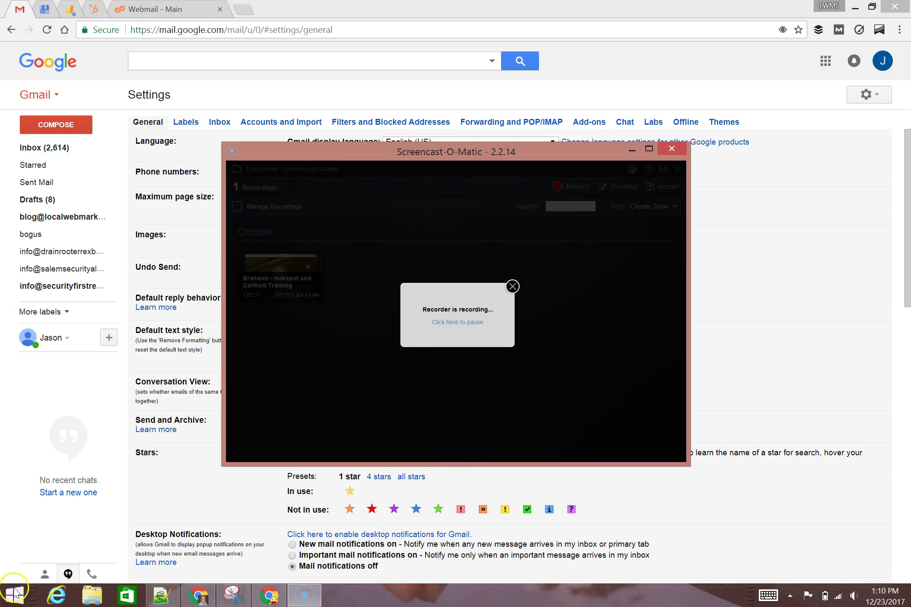